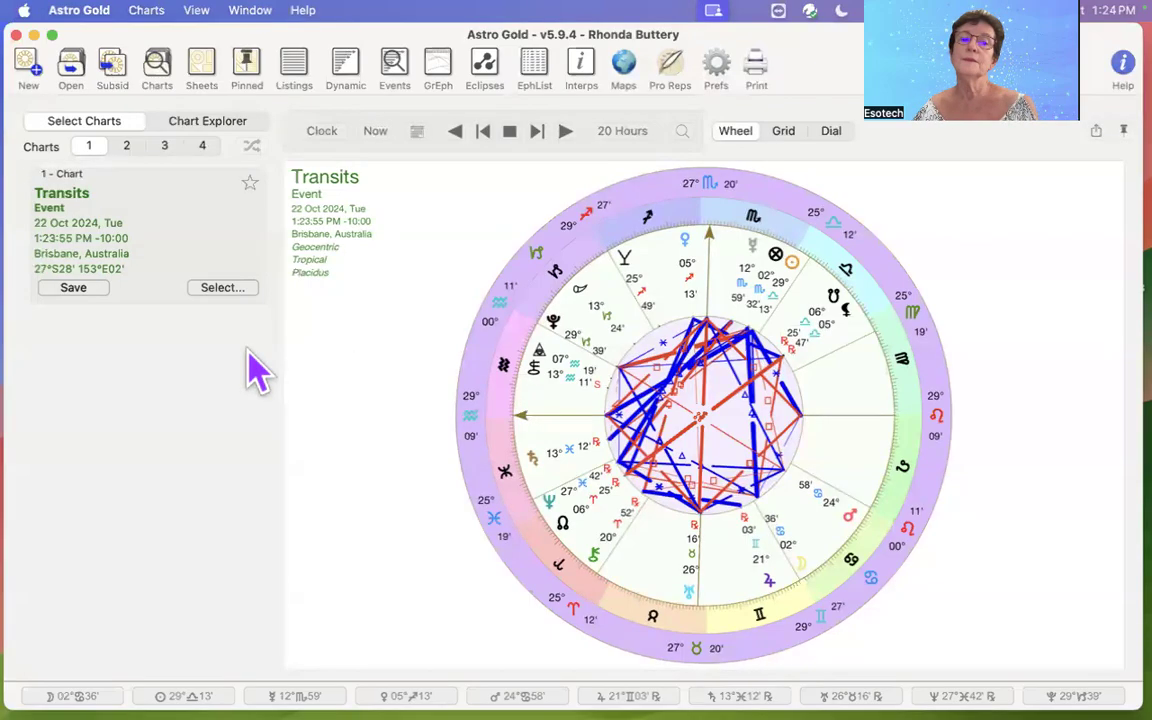
# Update chart 1 to the current transits.
pyautogui.click(224, 290)
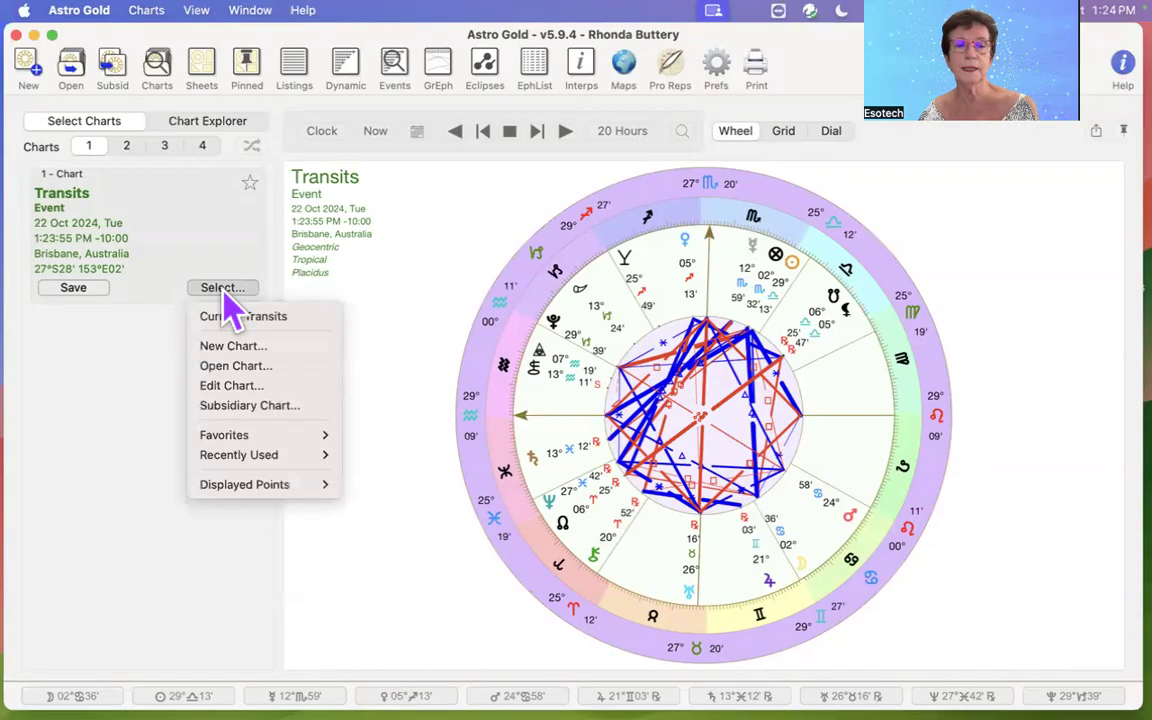
pyautogui.click(245, 318)
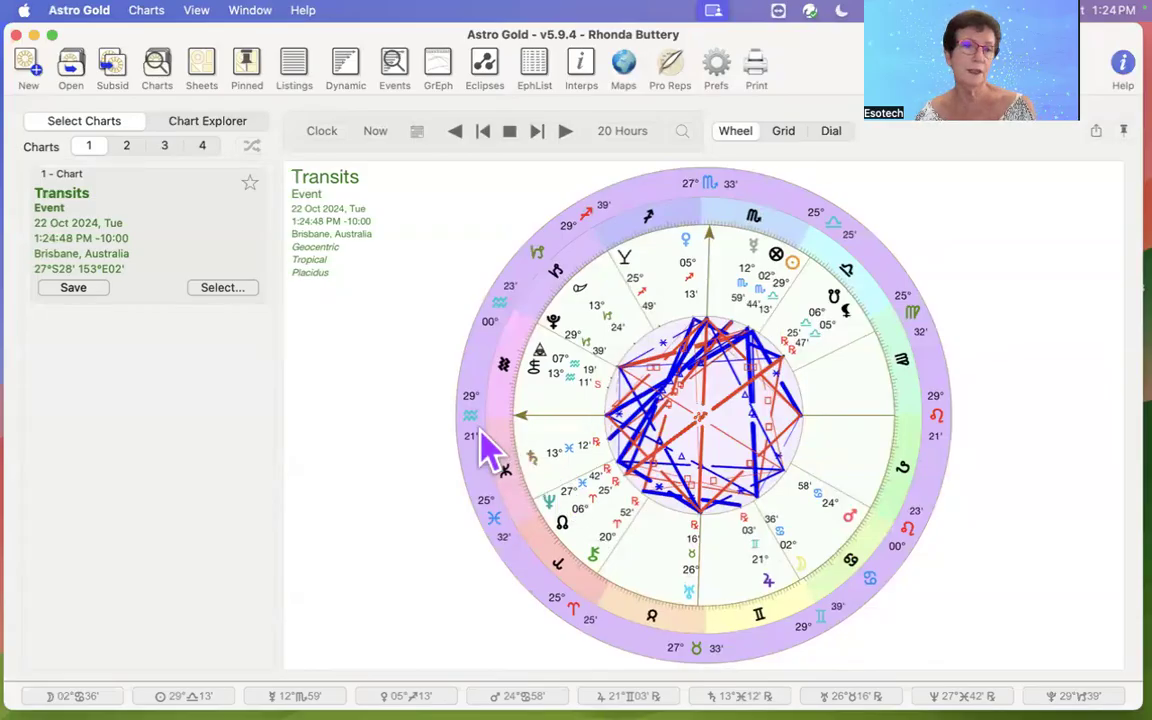
# Look through the chart's basic details listing and the available dynamic listing jobs.
pyautogui.click(298, 75)
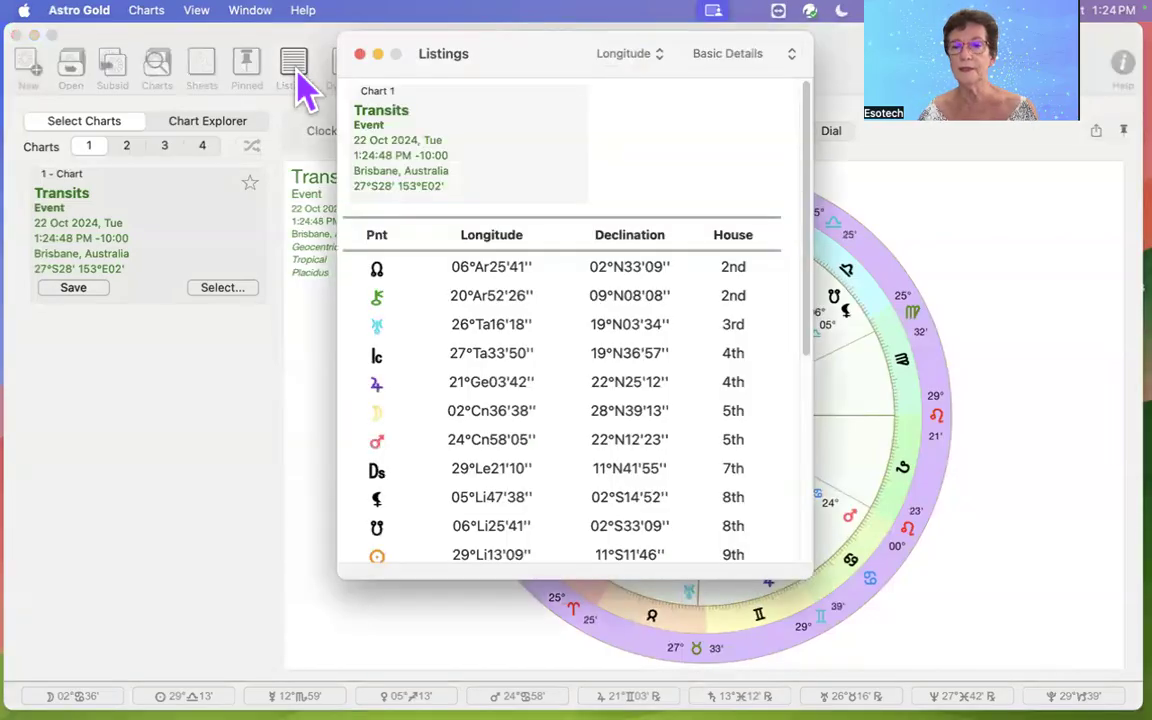
pyautogui.click(359, 53)
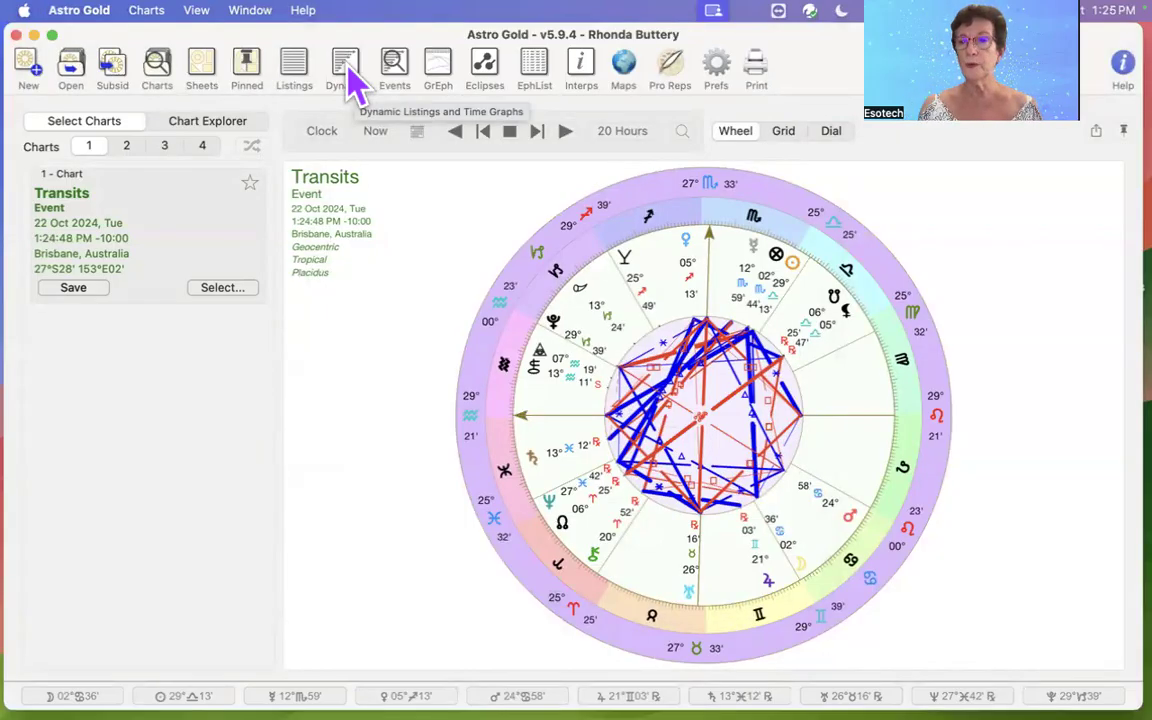
pyautogui.click(349, 80)
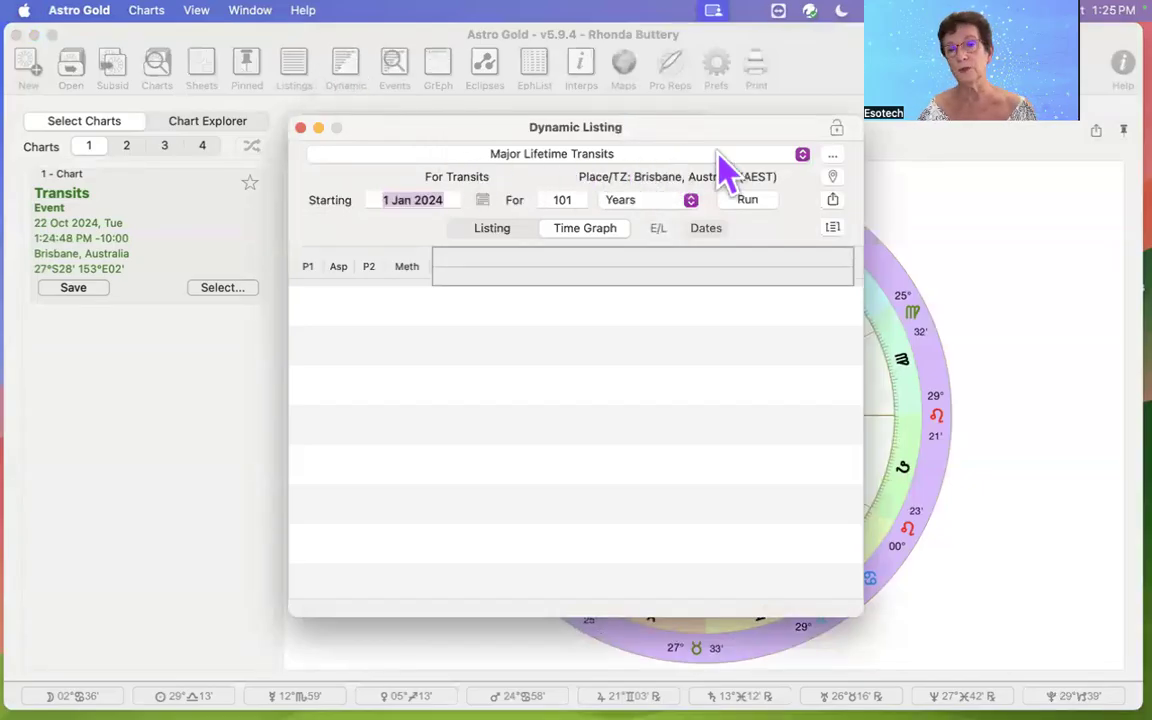
pyautogui.click(803, 156)
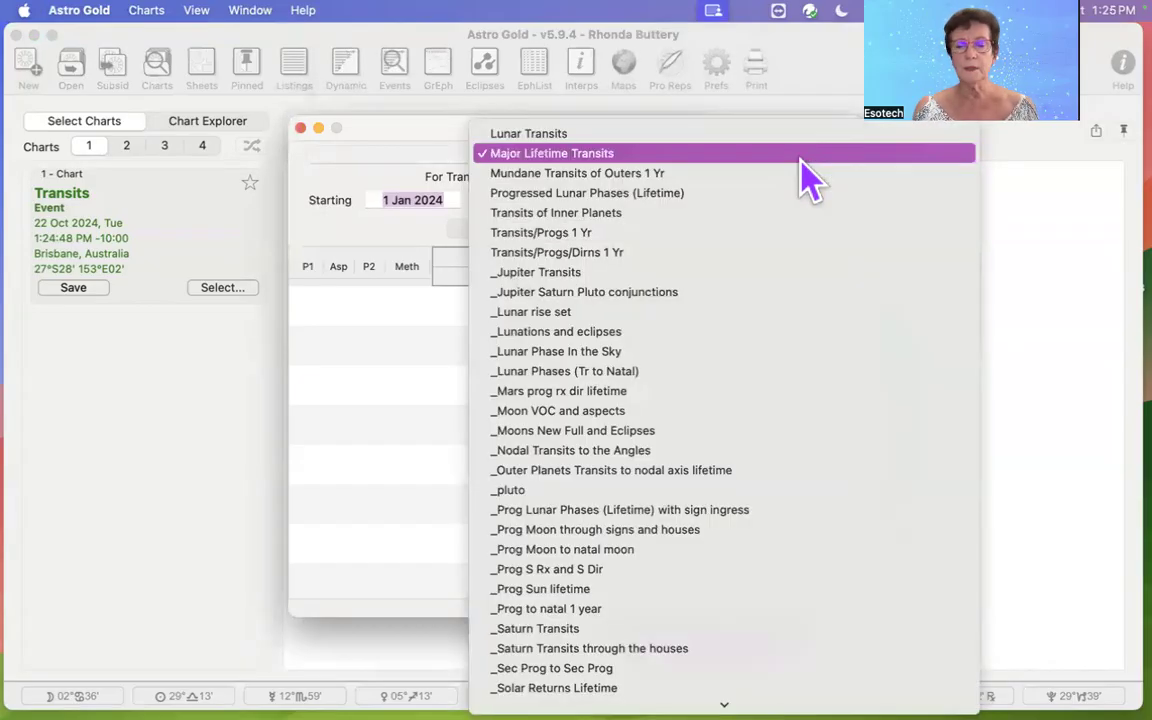
pyautogui.click(1028, 244)
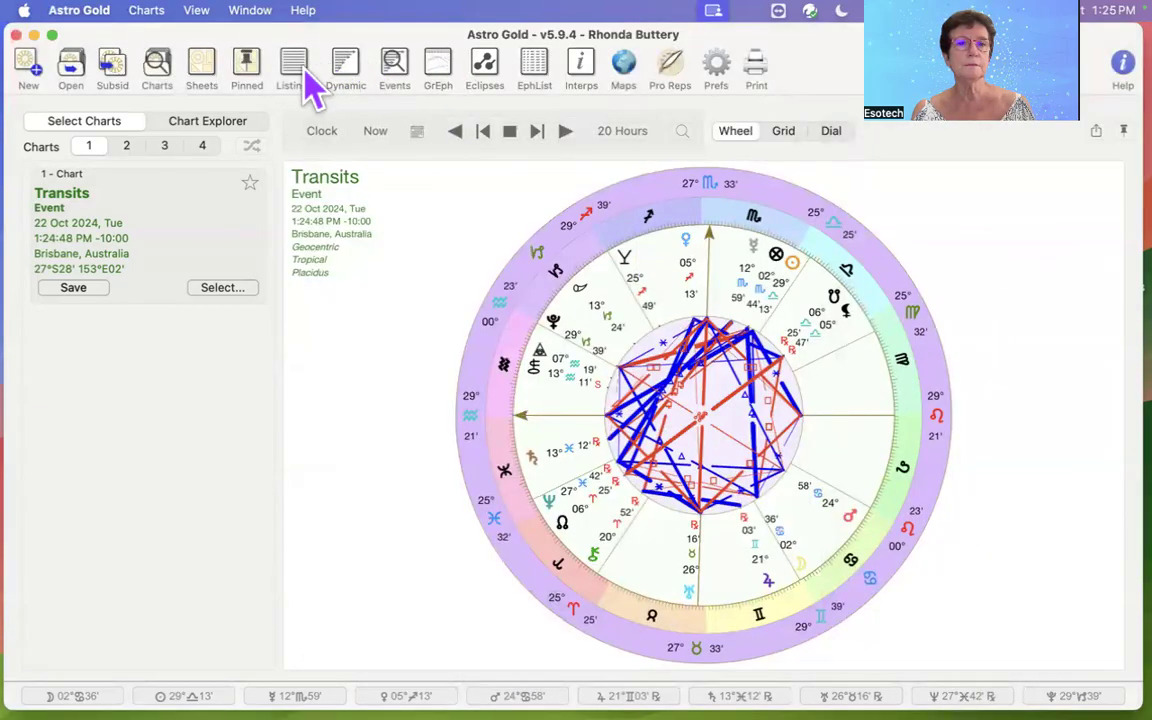
# Create a new dynamic job from the Transits/Progs 1 Yr template in the dynamic job manager.
pyautogui.click(345, 80)
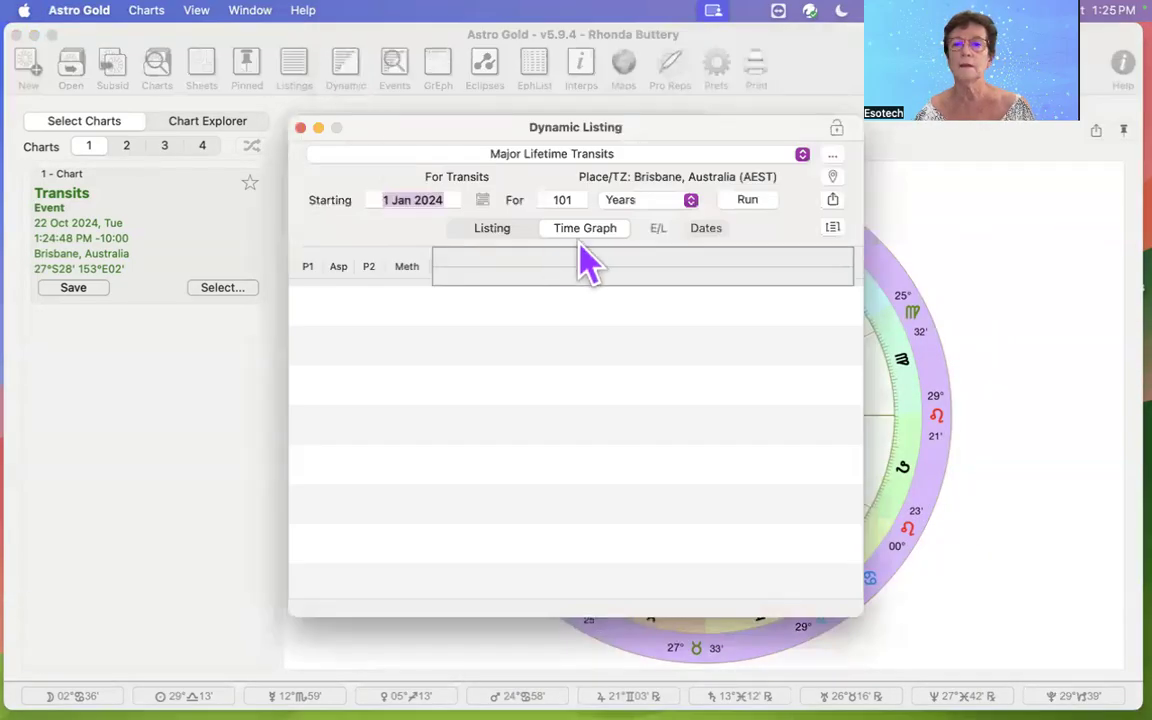
pyautogui.click(831, 156)
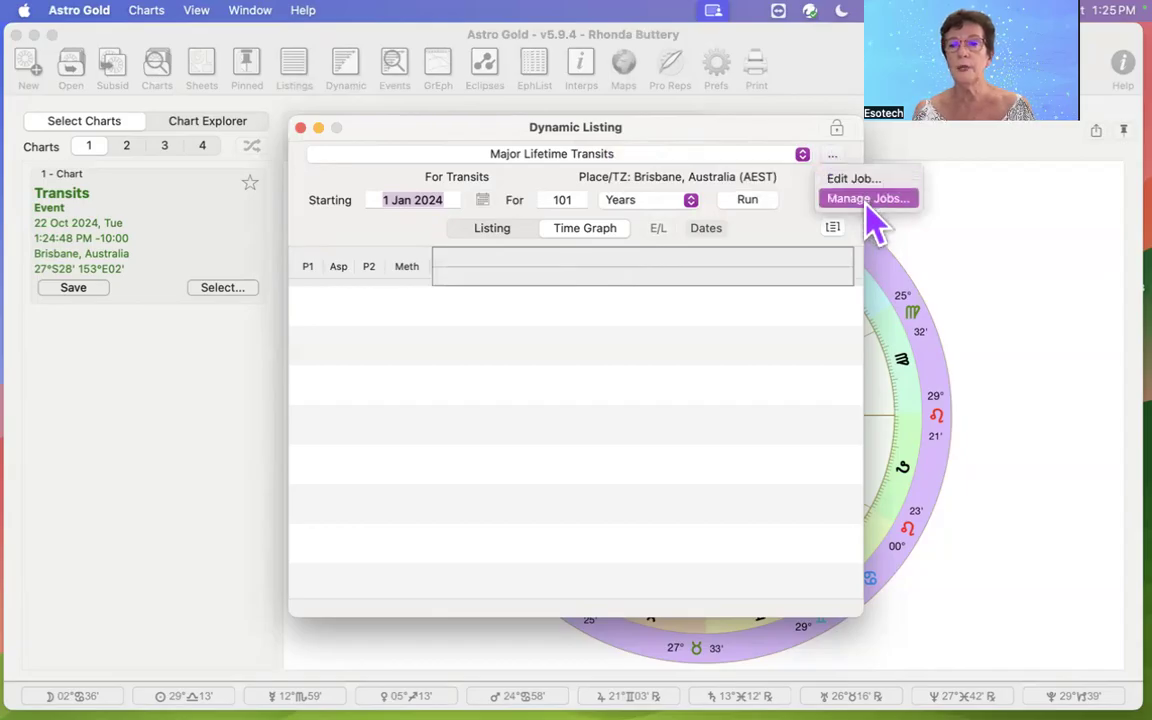
pyautogui.click(868, 199)
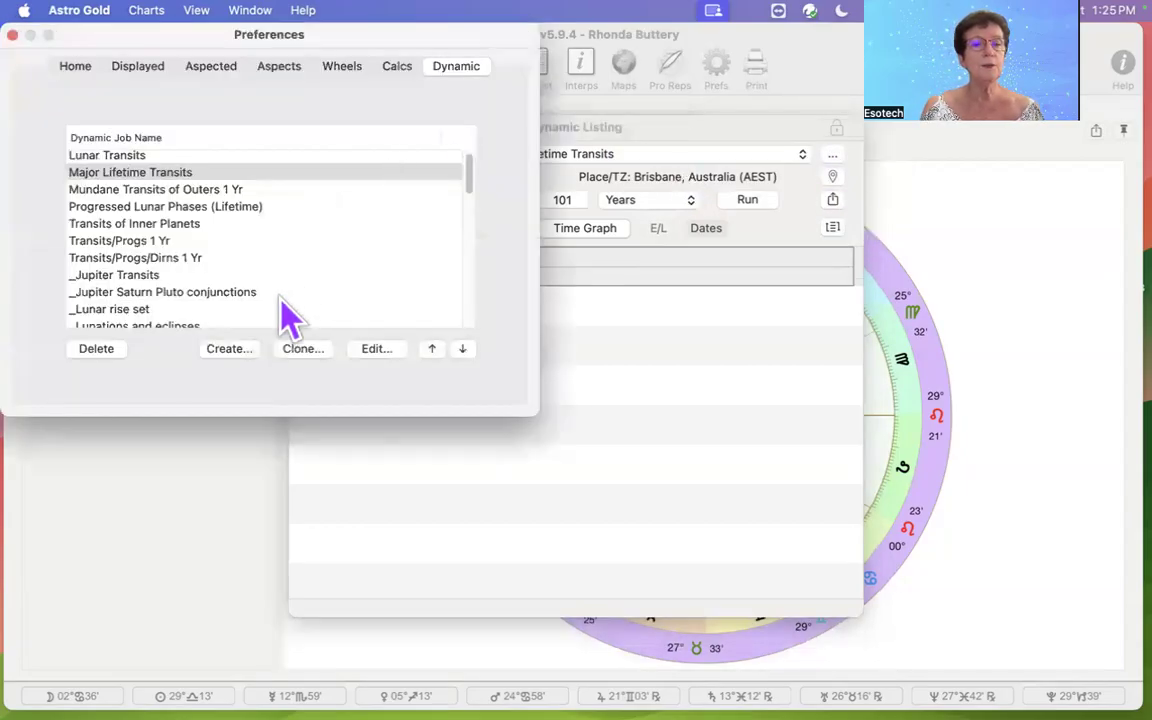
pyautogui.click(230, 350)
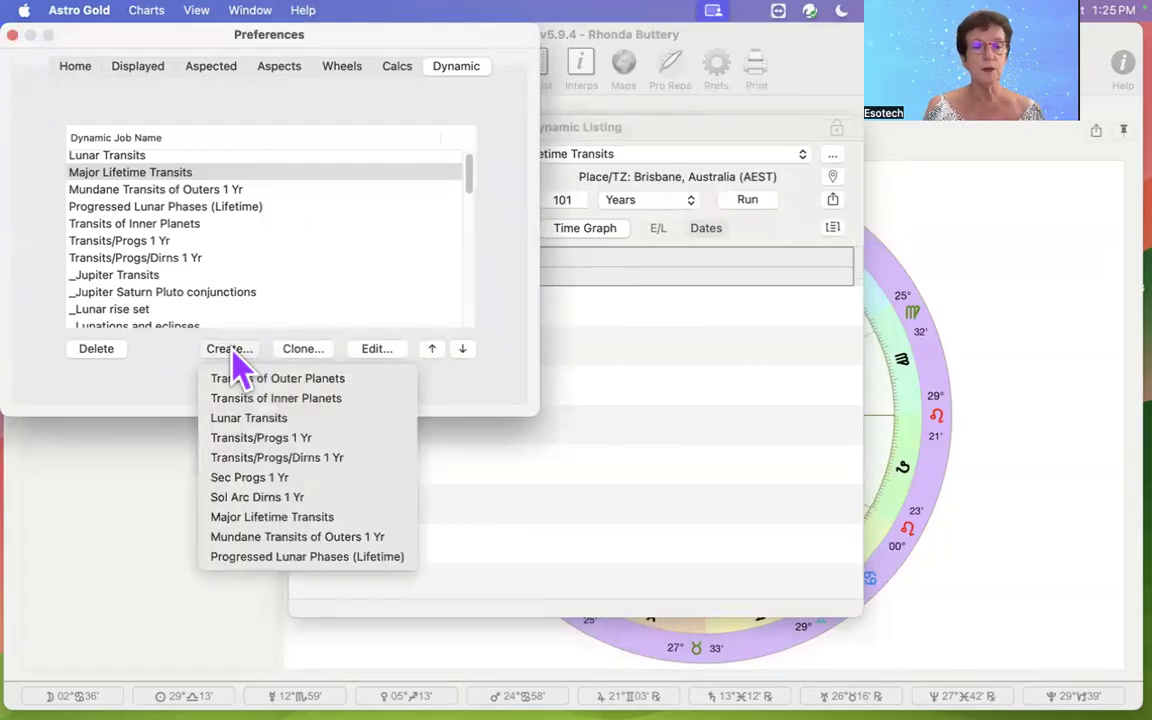
pyautogui.click(262, 440)
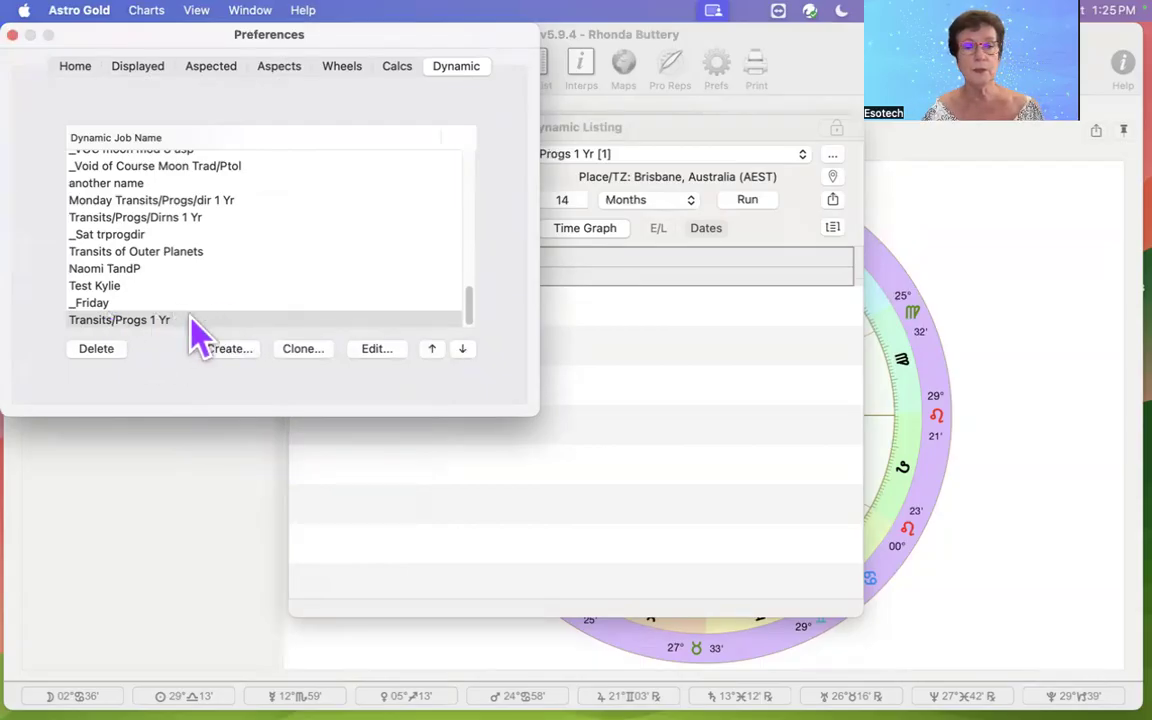
# Rename the newly created Transits/Progs 1 Yr job as "_Transits to Transits".
pyautogui.click(381, 352)
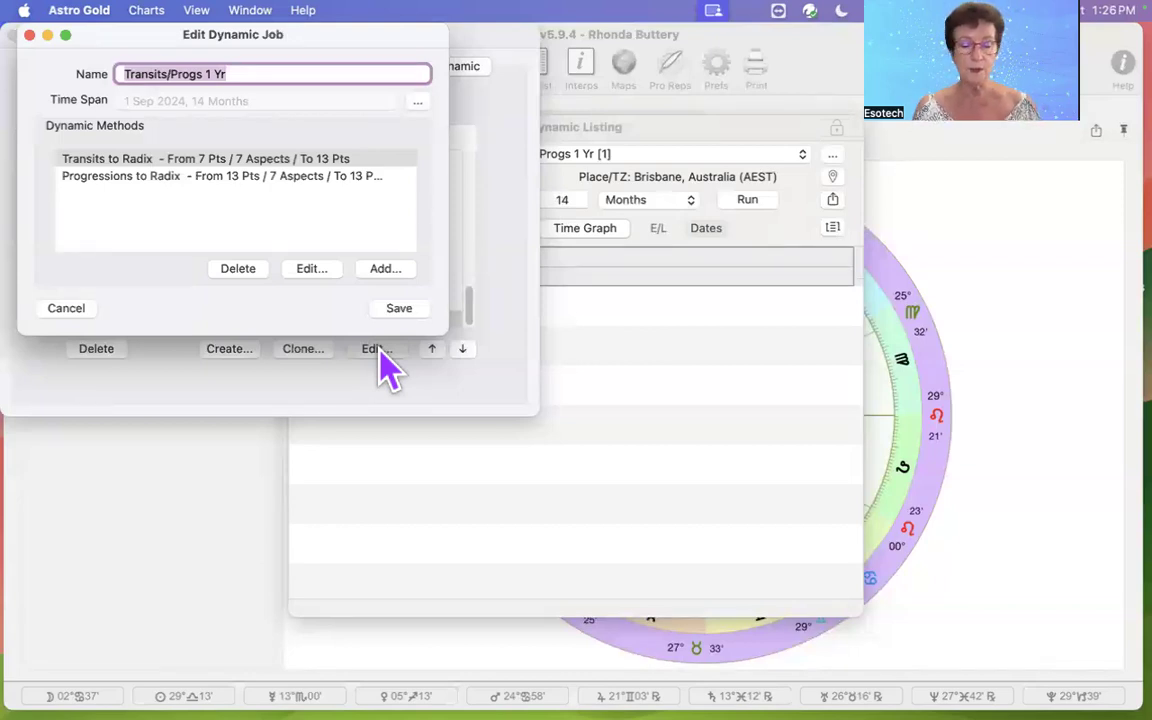
pyautogui.press('BackSpace')
pyautogui.write('_Trab')
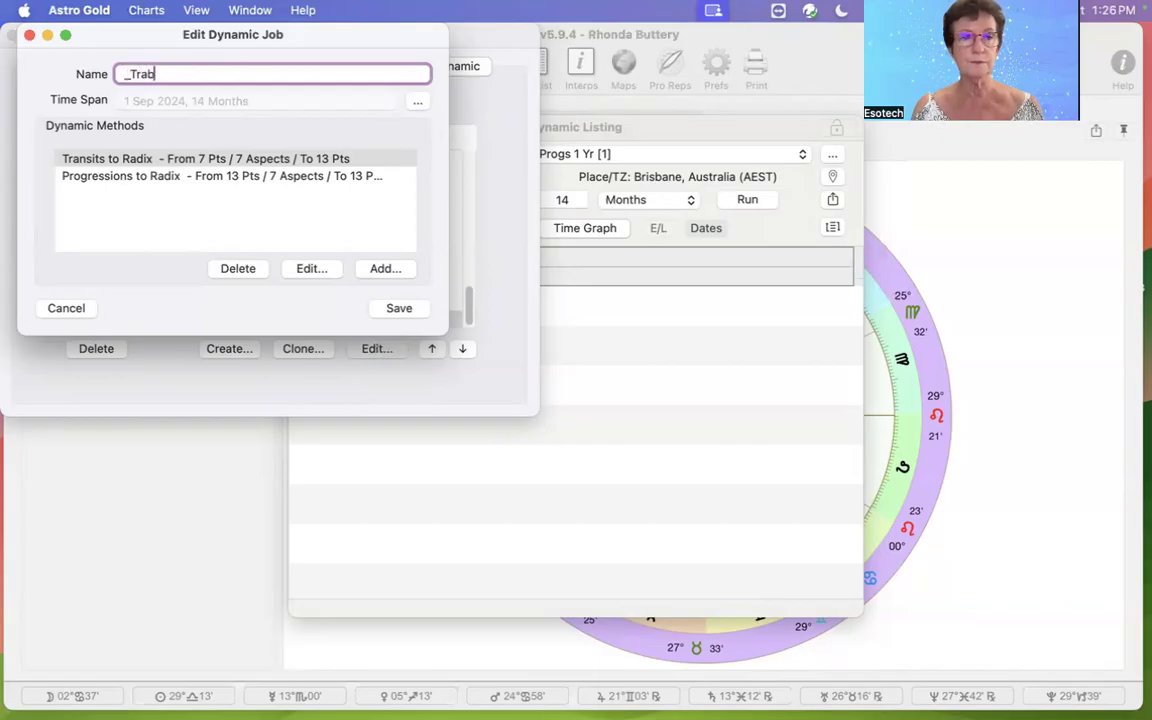
pyautogui.press('BackSpace')
pyautogui.write('nsitsto')
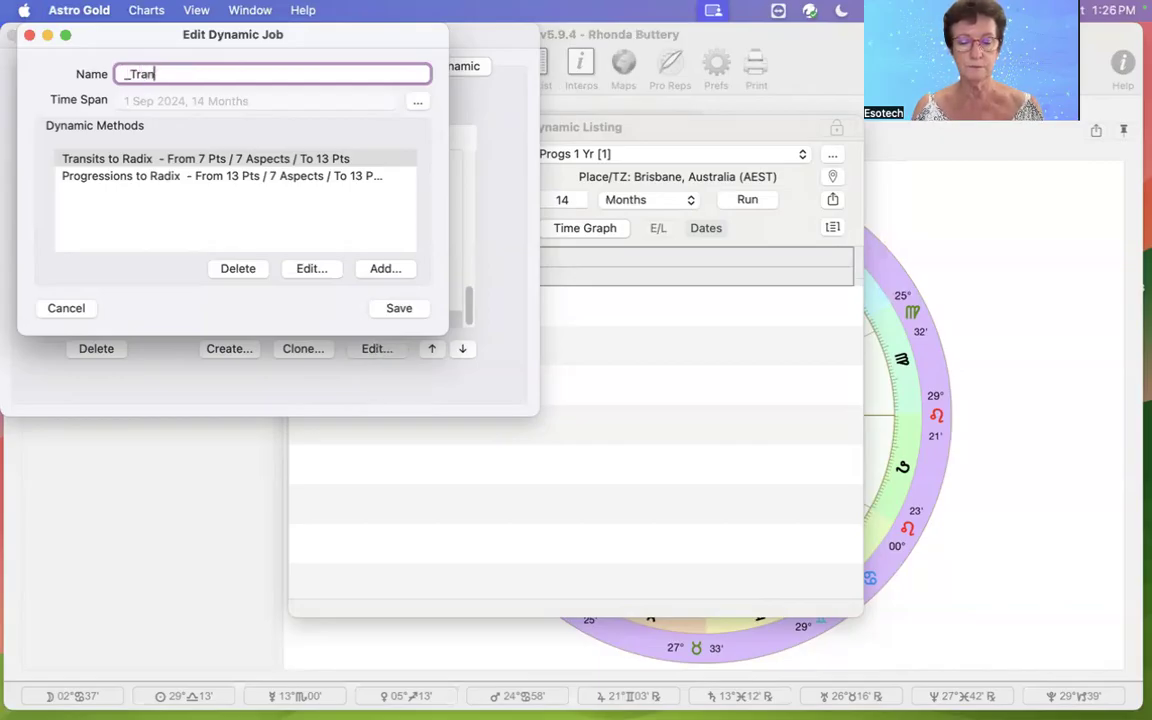
pyautogui.press('BackSpace')
pyautogui.press('BackSpace')
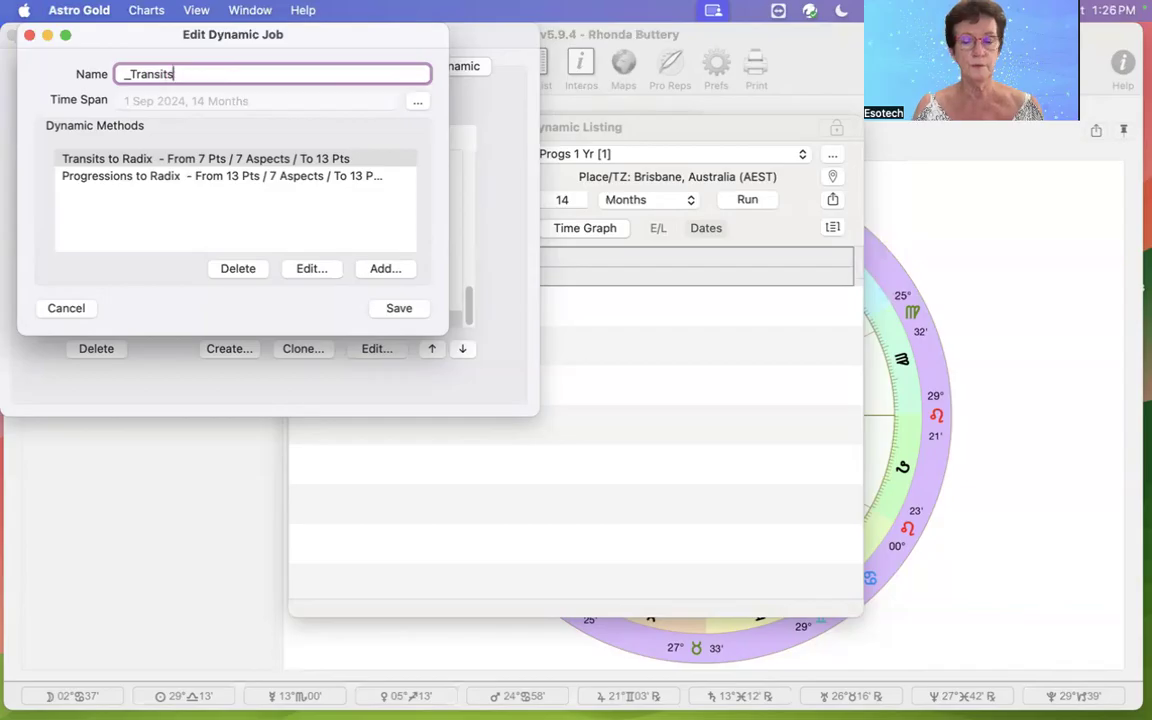
pyautogui.write('to Transits')
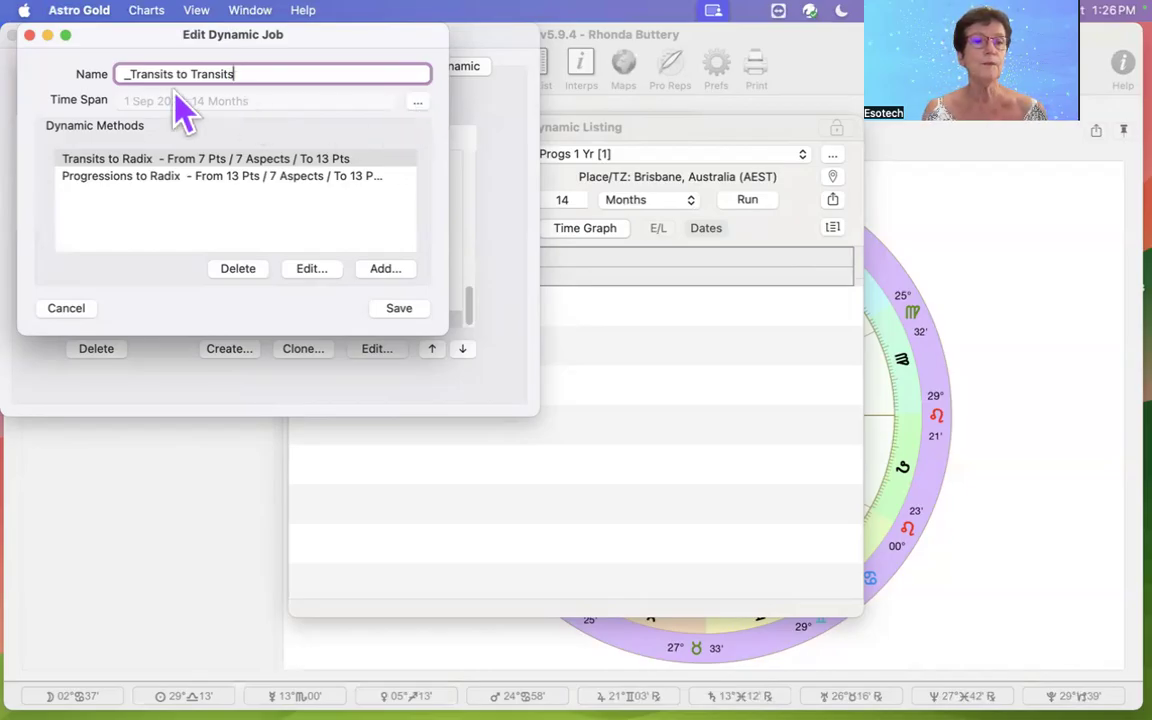
# Delete the Progressions to Radix method from the job and set the remaining method's dynamic type to Transits to Transits.
pyautogui.click(153, 178)
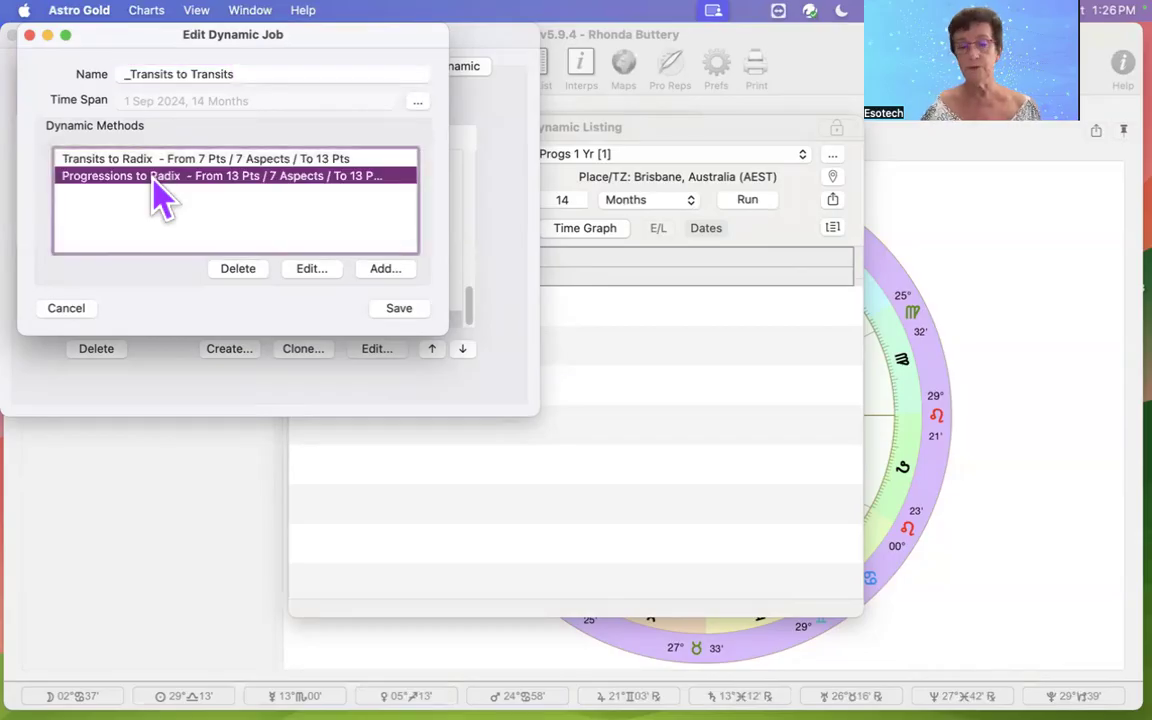
pyautogui.click(238, 269)
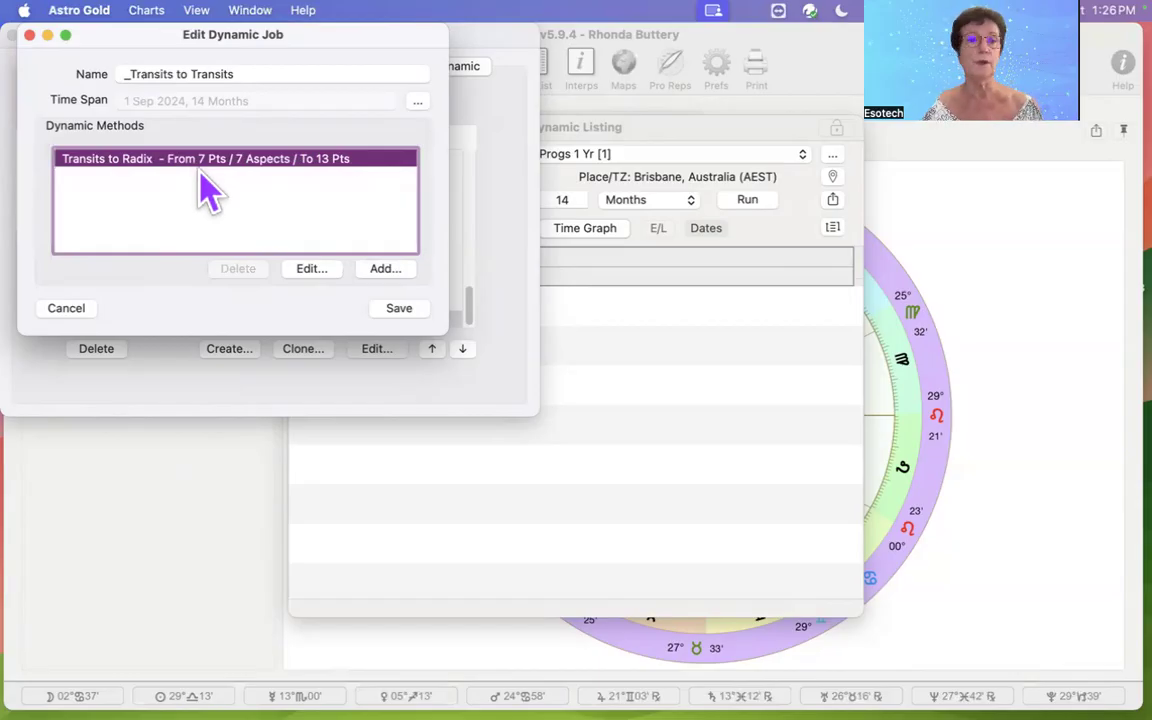
pyautogui.click(311, 269)
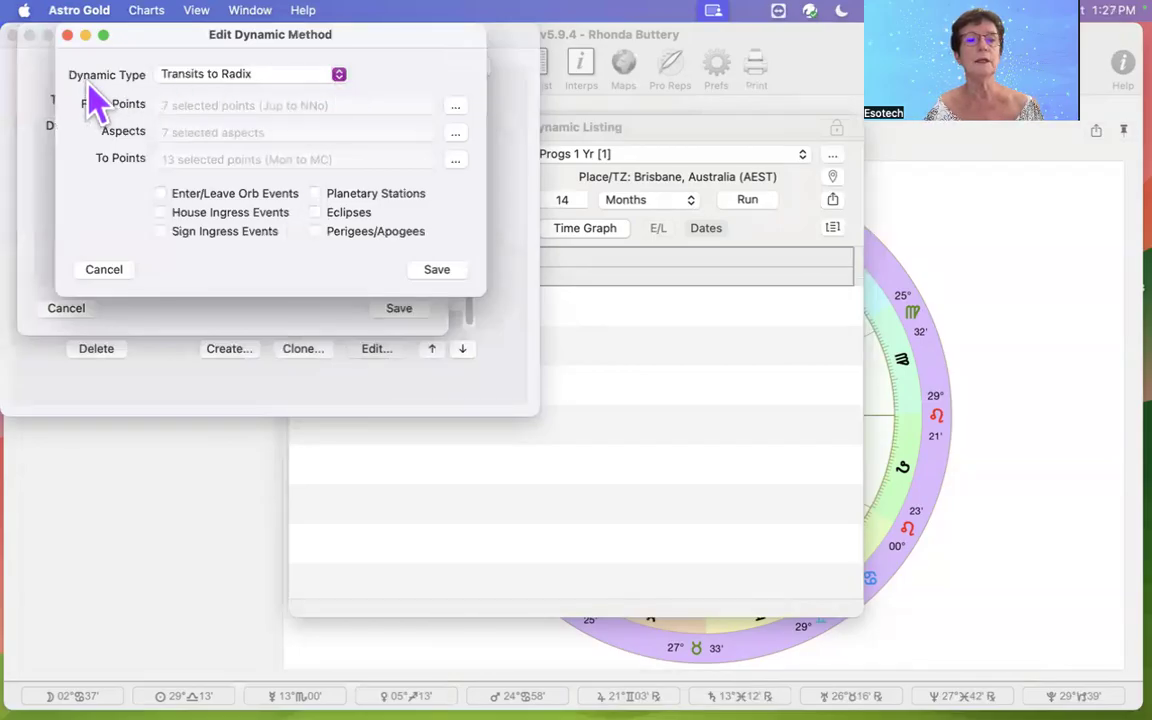
pyautogui.click(339, 76)
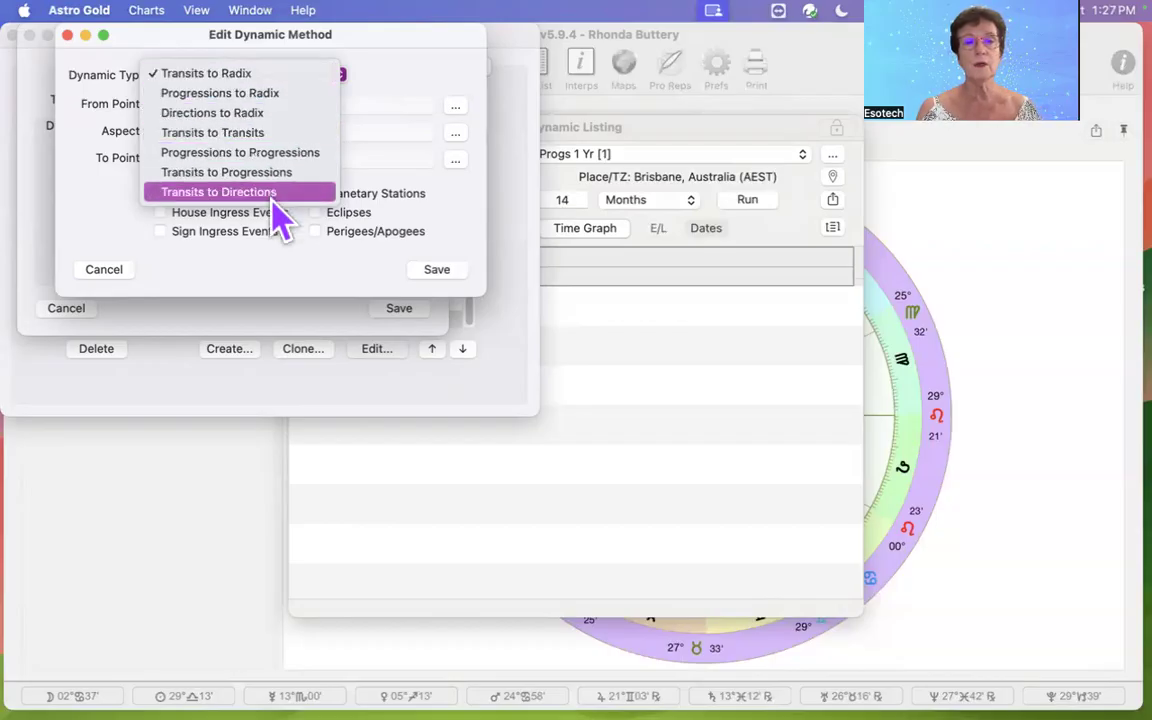
pyautogui.click(278, 135)
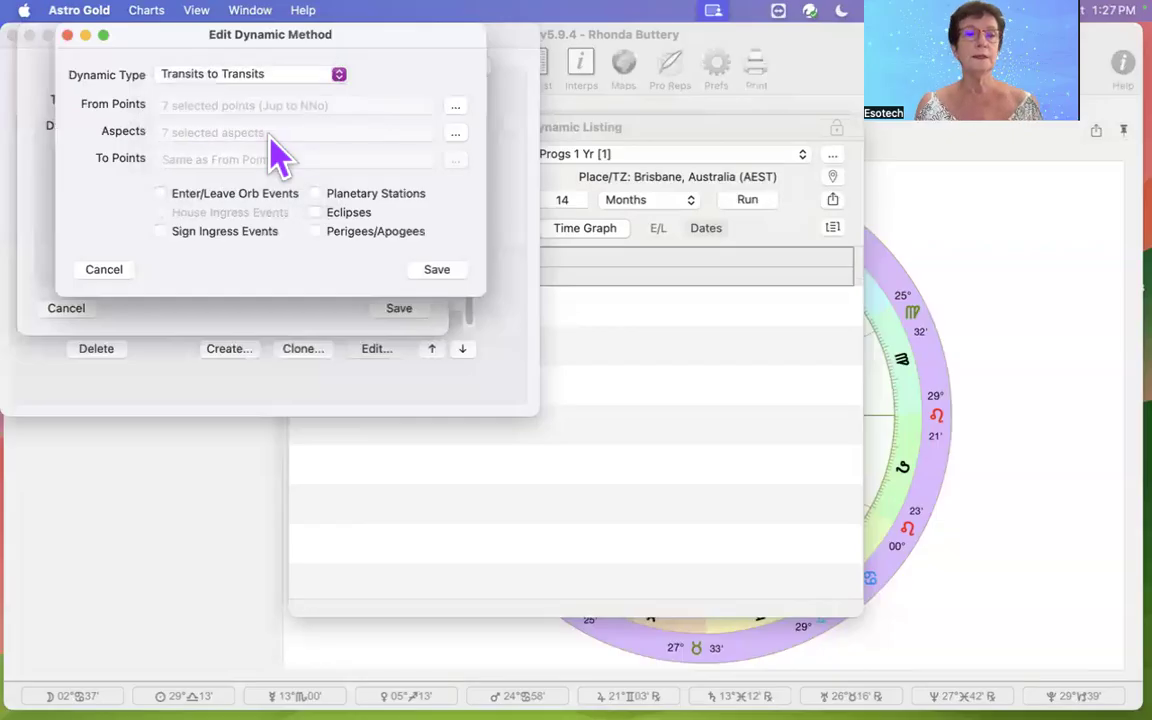
pyautogui.click(456, 106)
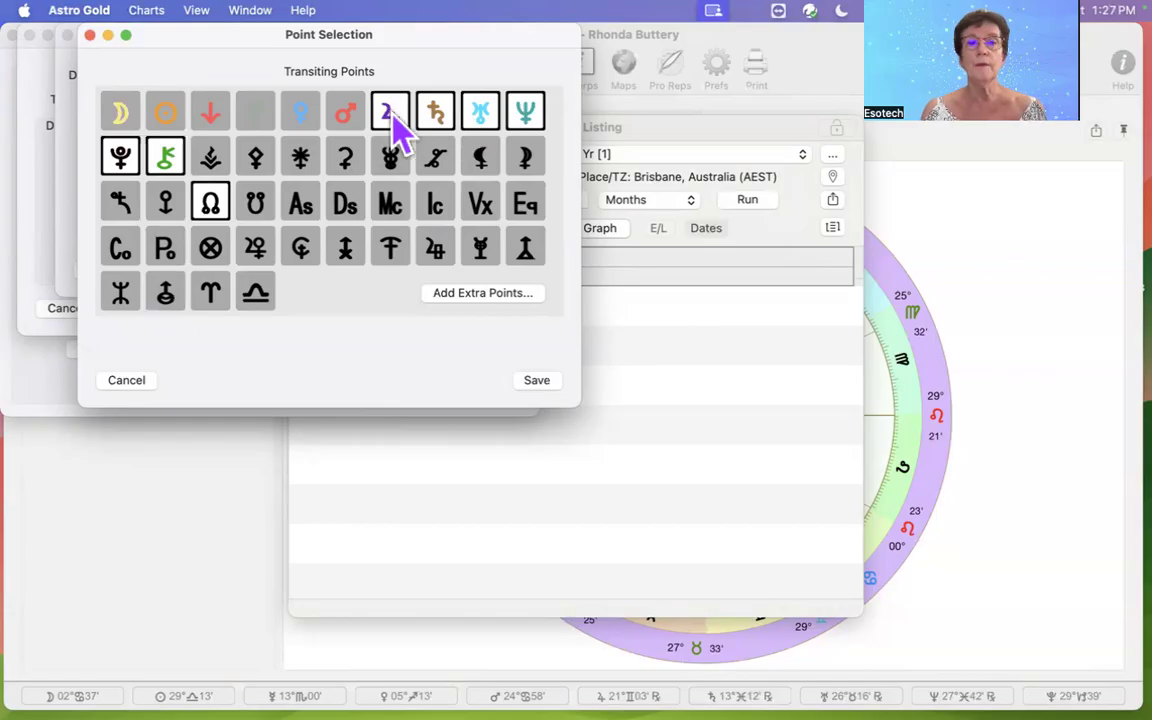
pyautogui.click(354, 127)
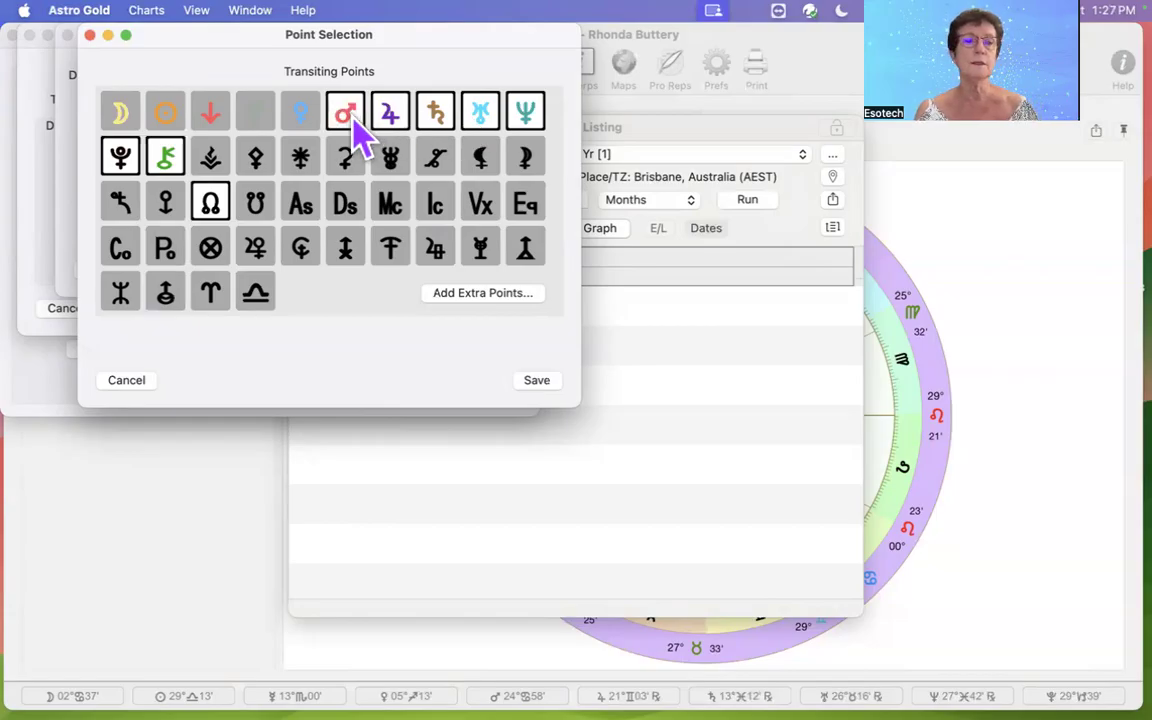
pyautogui.click(118, 120)
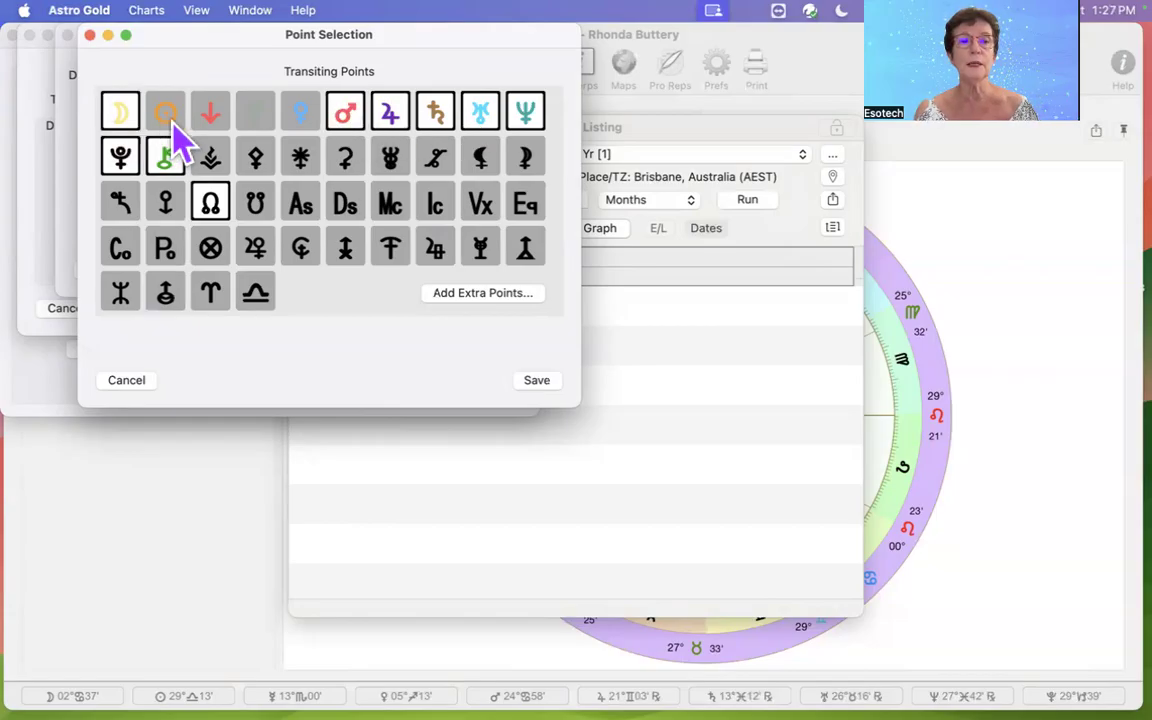
pyautogui.click(170, 117)
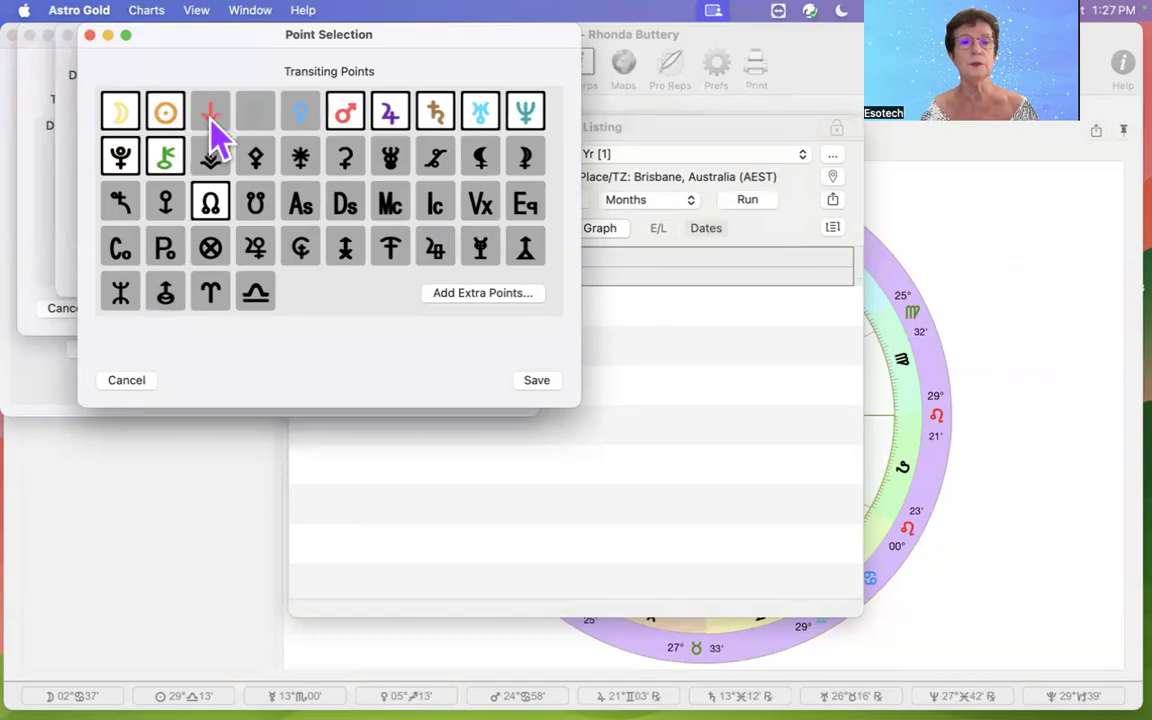
pyautogui.click(262, 124)
pyautogui.click(303, 122)
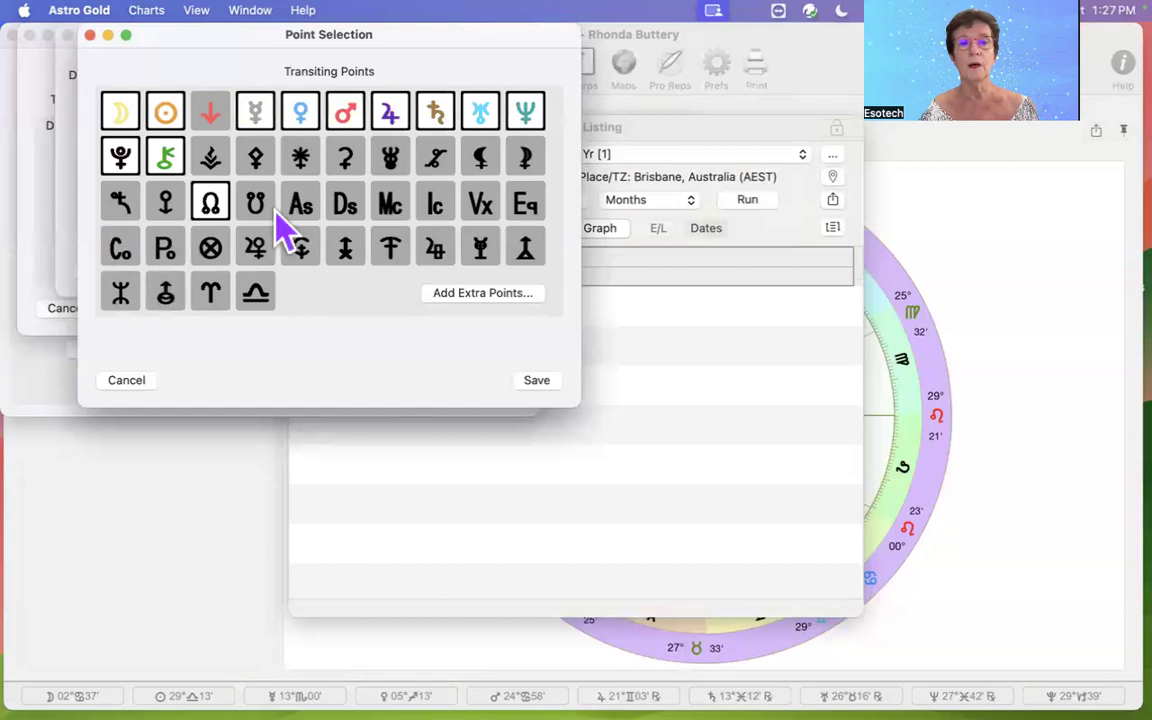
pyautogui.click(484, 296)
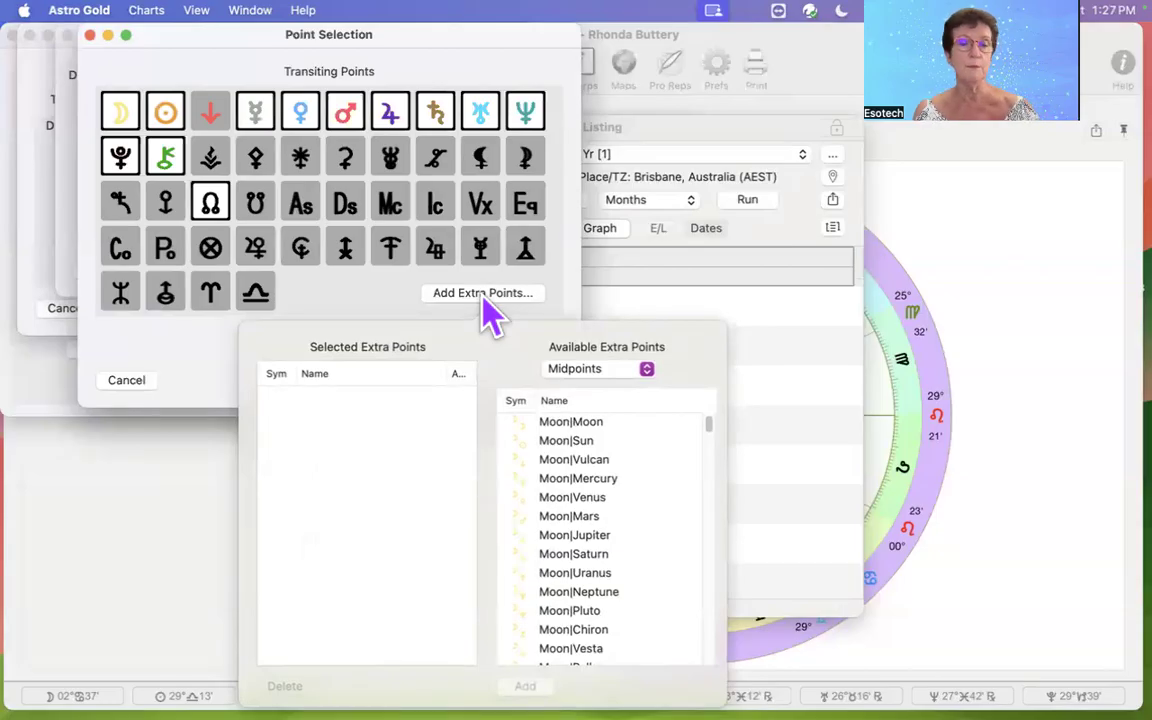
pyautogui.press('Escape')
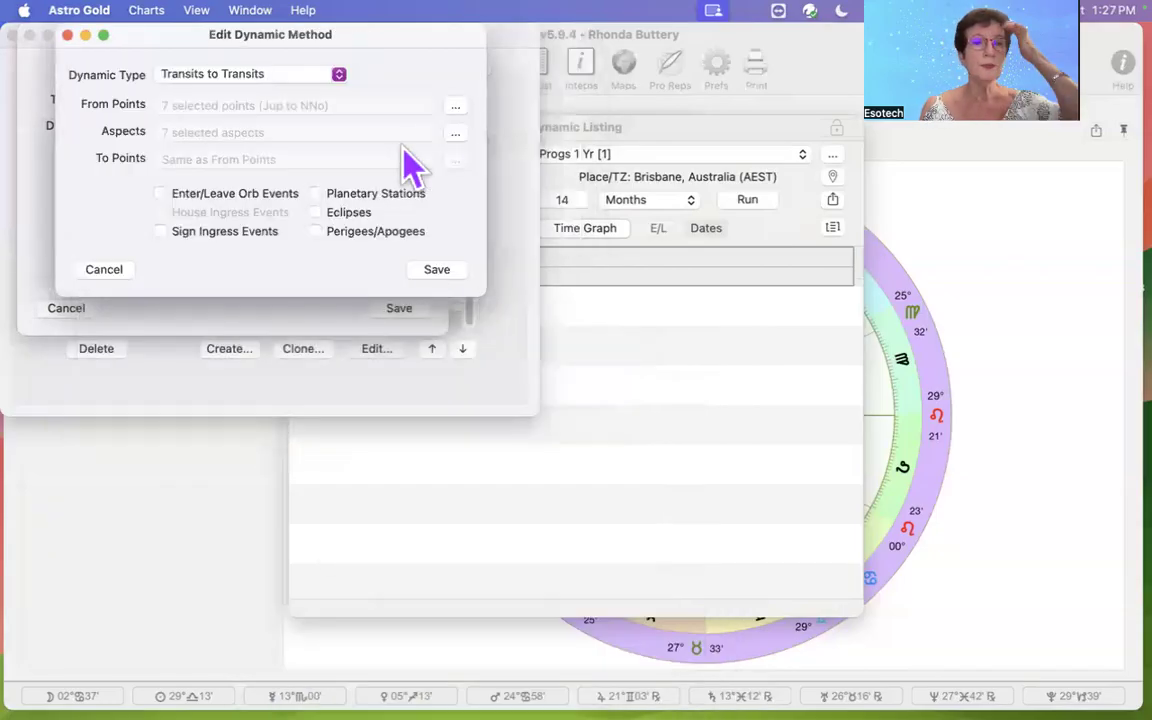
# Add the Moon, Sun, Mercury, Venus and Mars to the method's transiting From Points and save the selection.
pyautogui.click(458, 107)
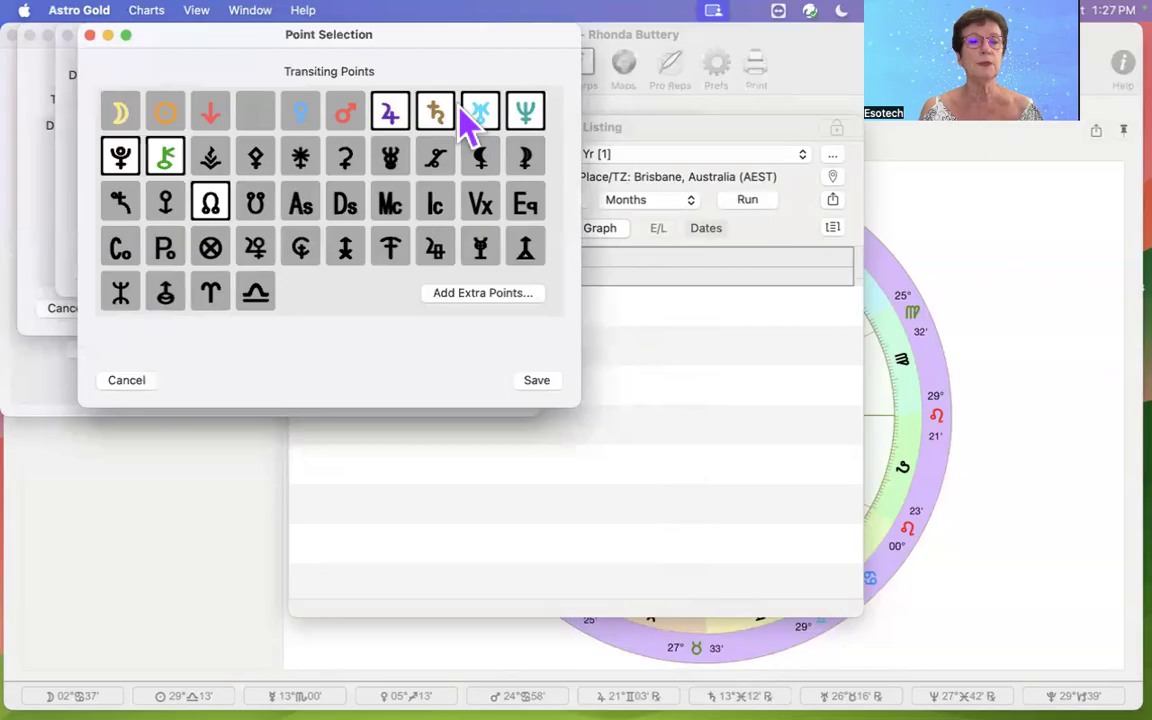
pyautogui.click(120, 114)
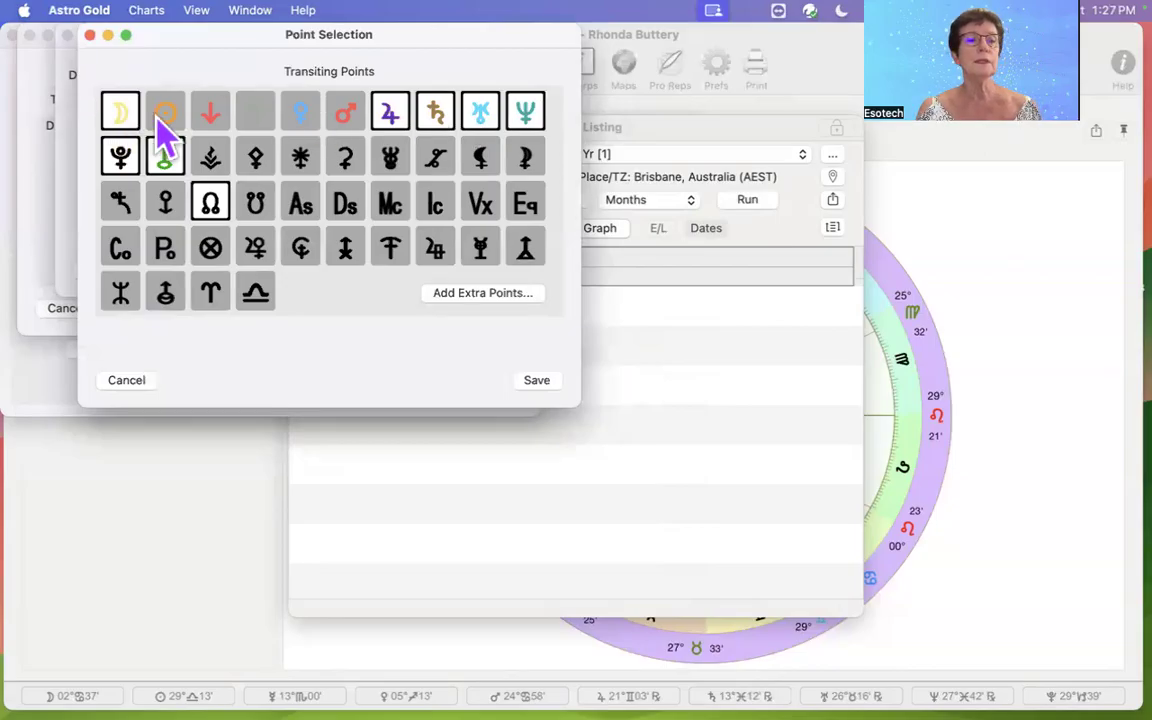
pyautogui.click(162, 117)
pyautogui.click(259, 122)
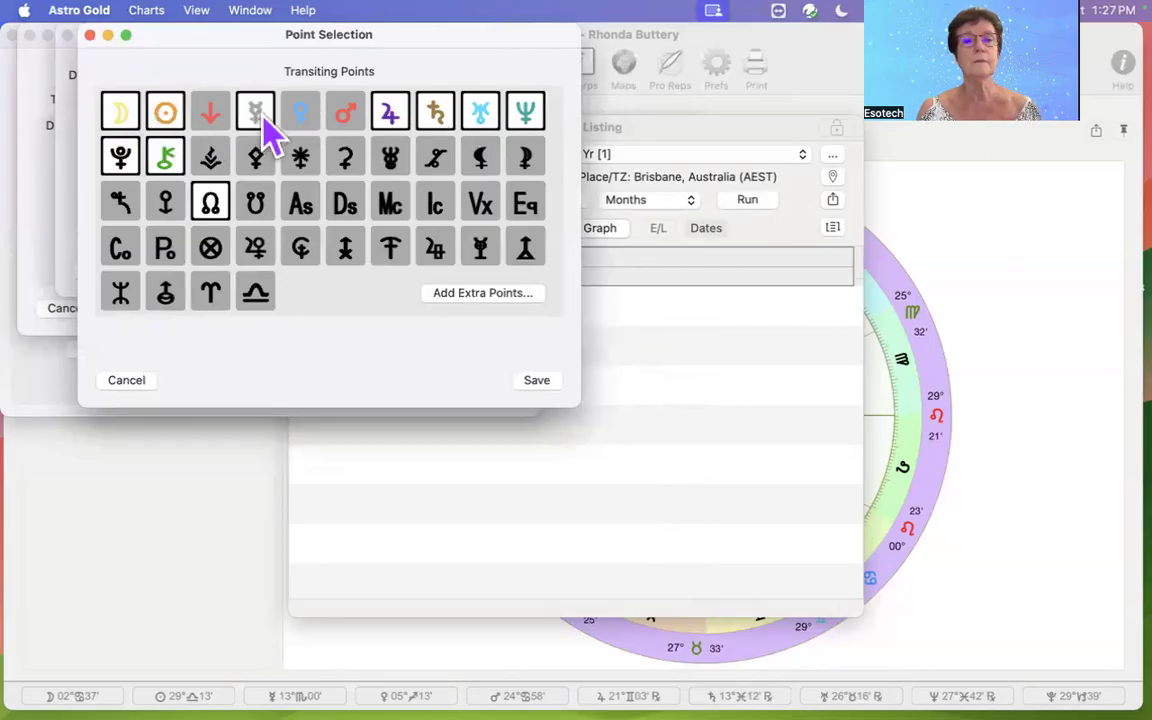
pyautogui.click(316, 128)
pyautogui.click(350, 126)
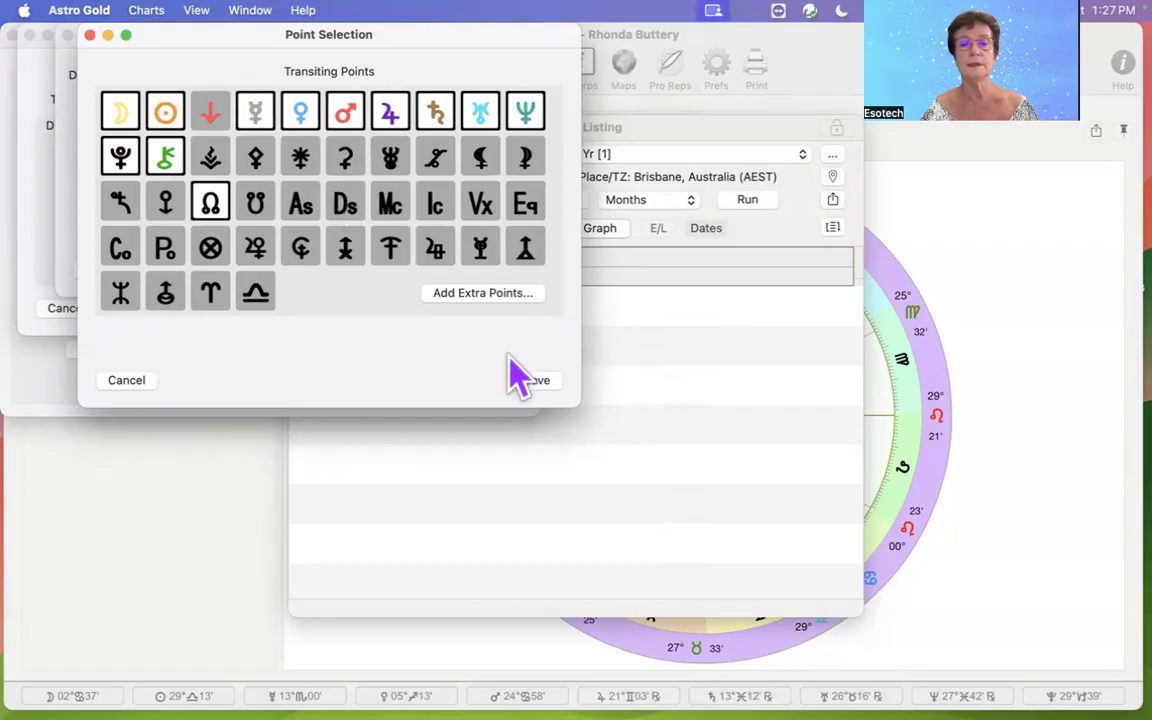
pyautogui.click(537, 385)
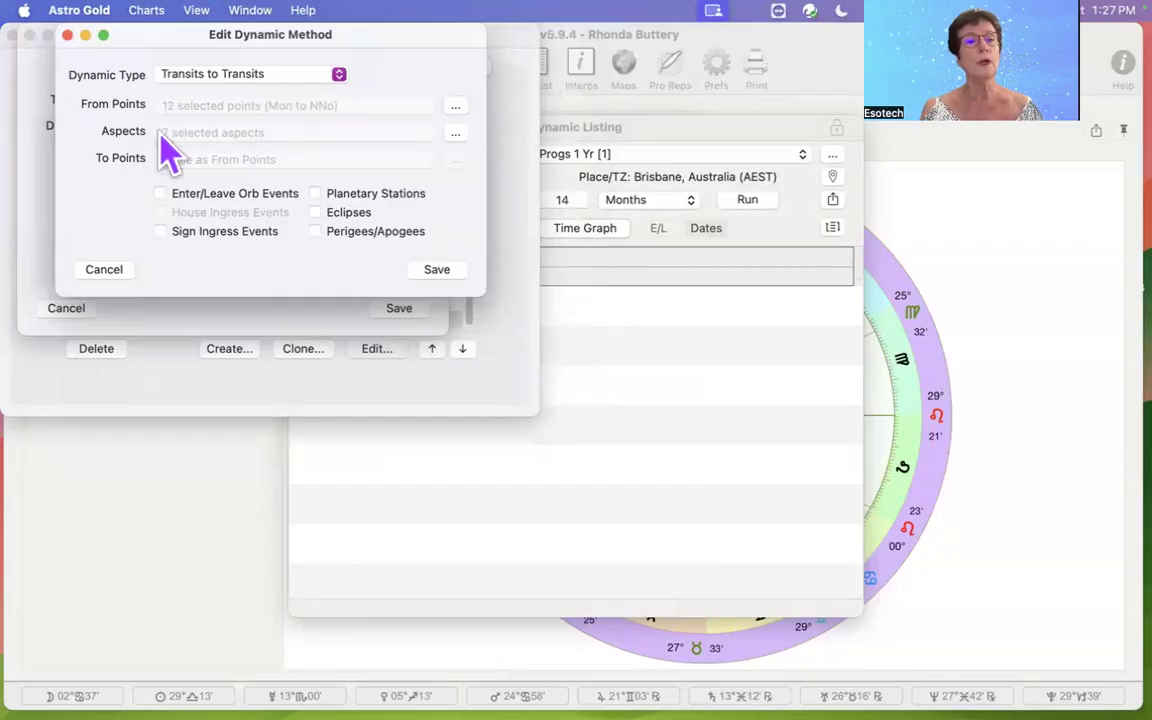
# Remove the sesquisquare and semisquare from the method's selected aspects and save the aspect selection.
pyautogui.click(455, 135)
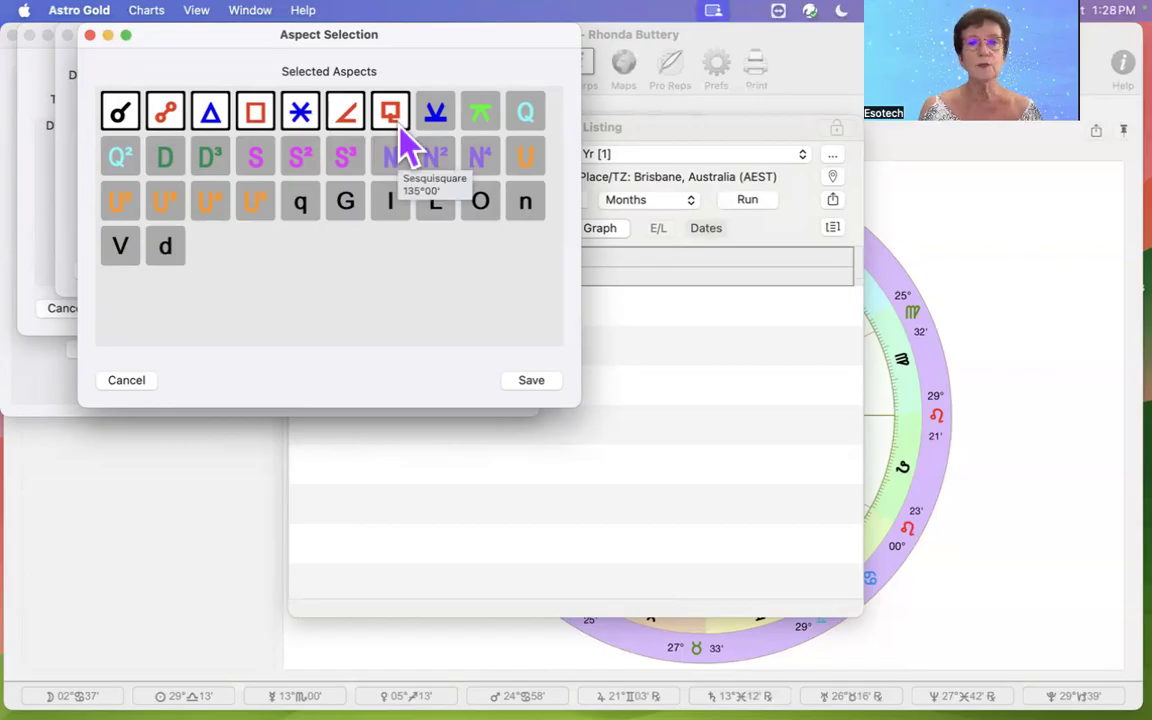
pyautogui.click(438, 120)
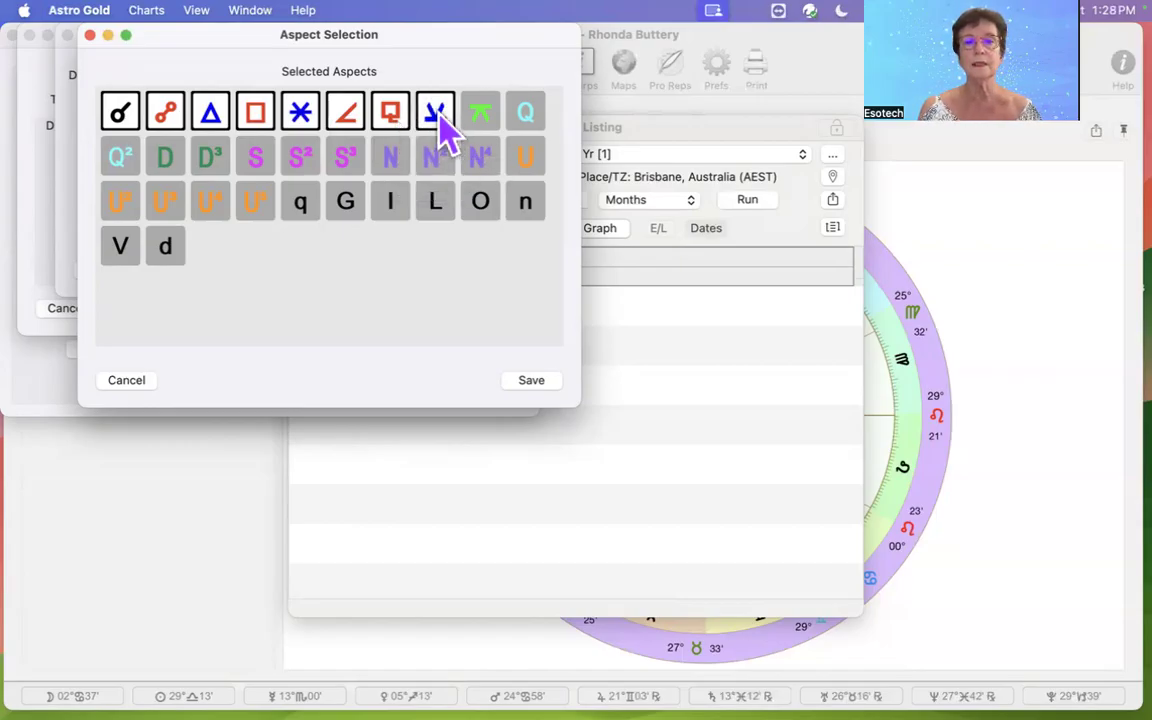
pyautogui.click(438, 116)
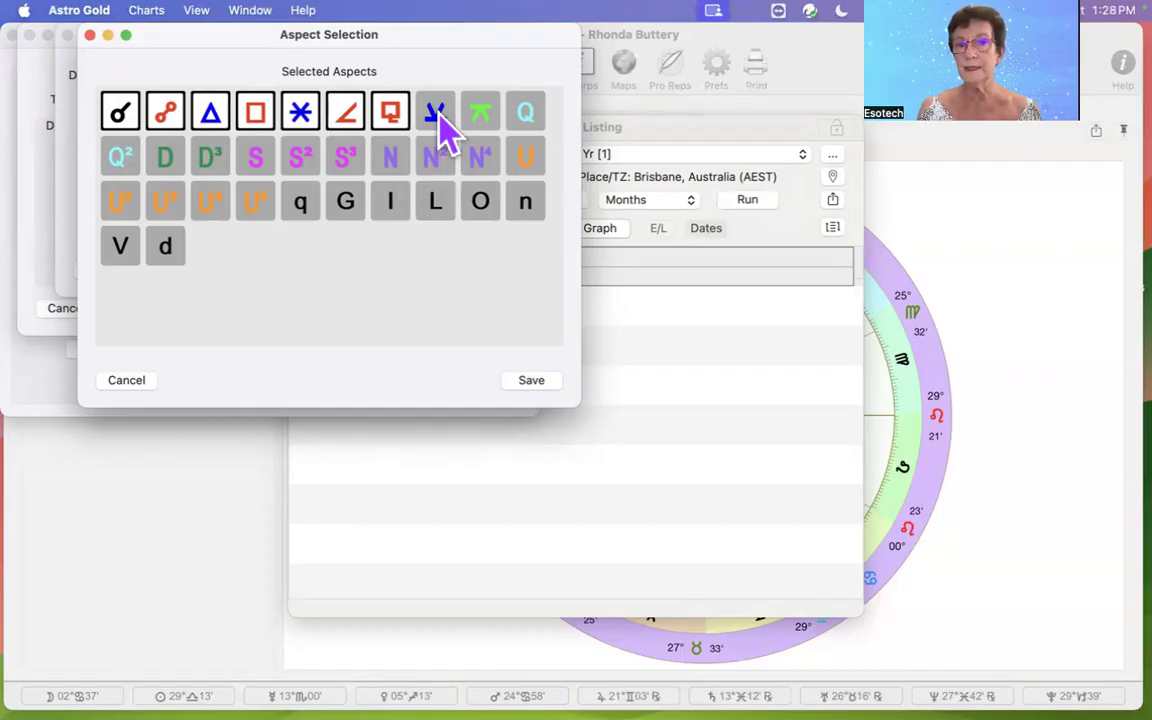
pyautogui.click(392, 116)
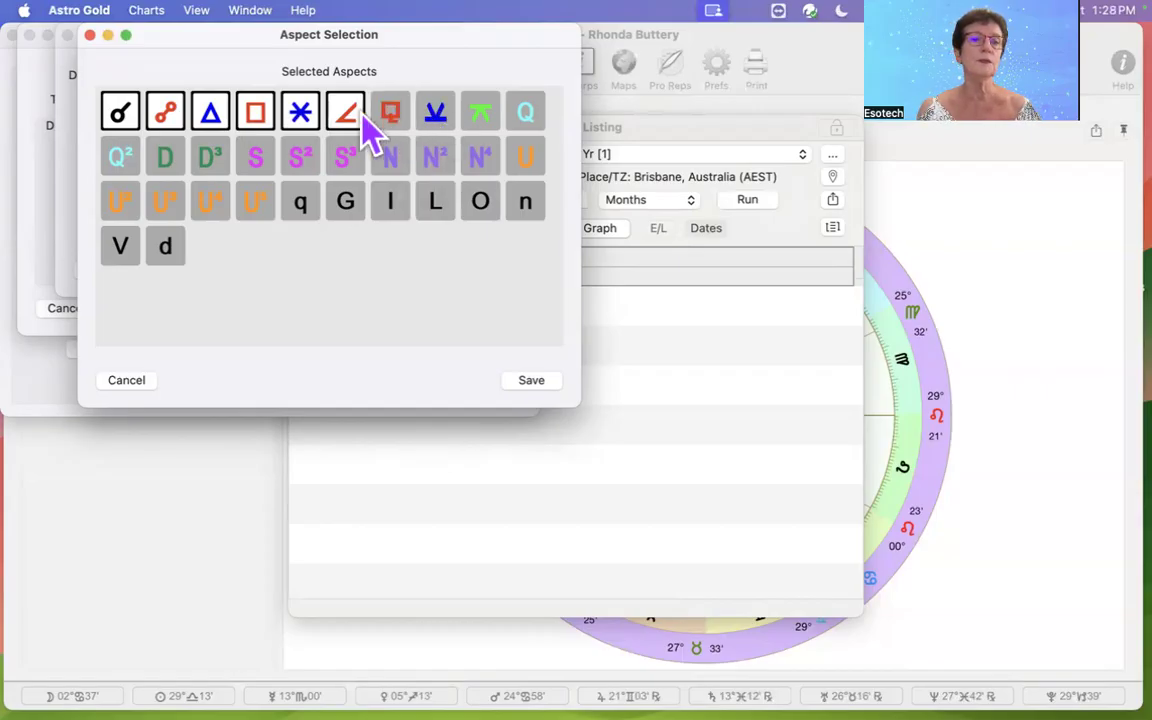
pyautogui.click(350, 113)
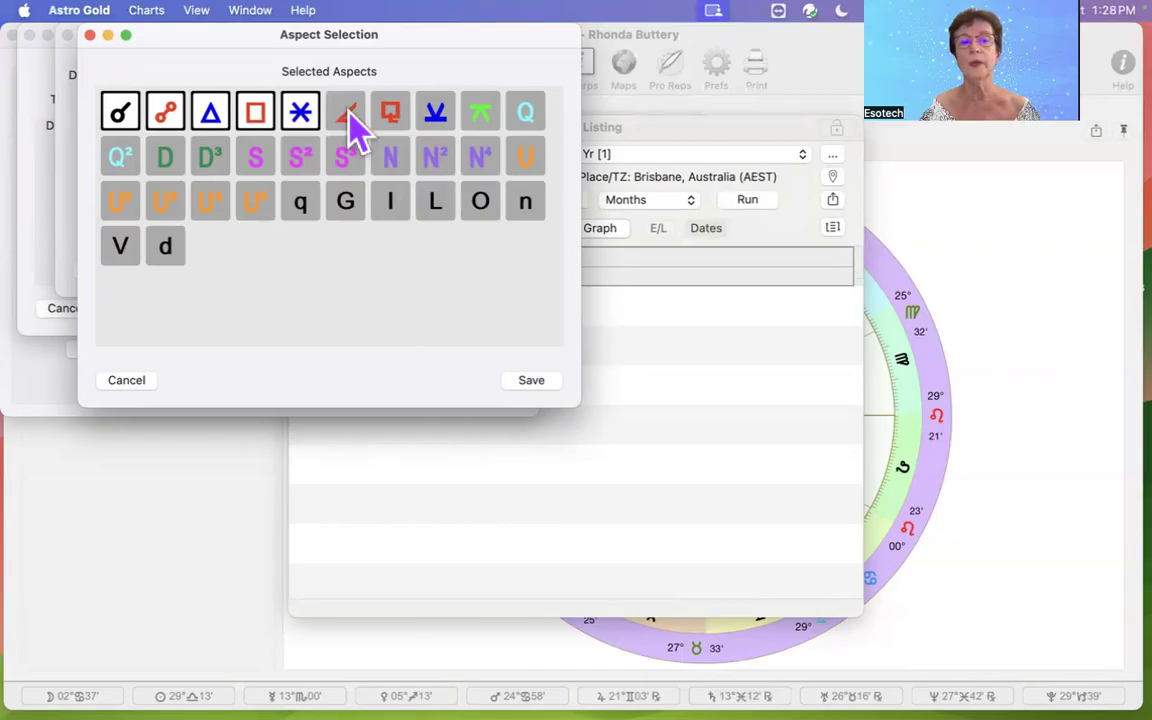
pyautogui.click(530, 382)
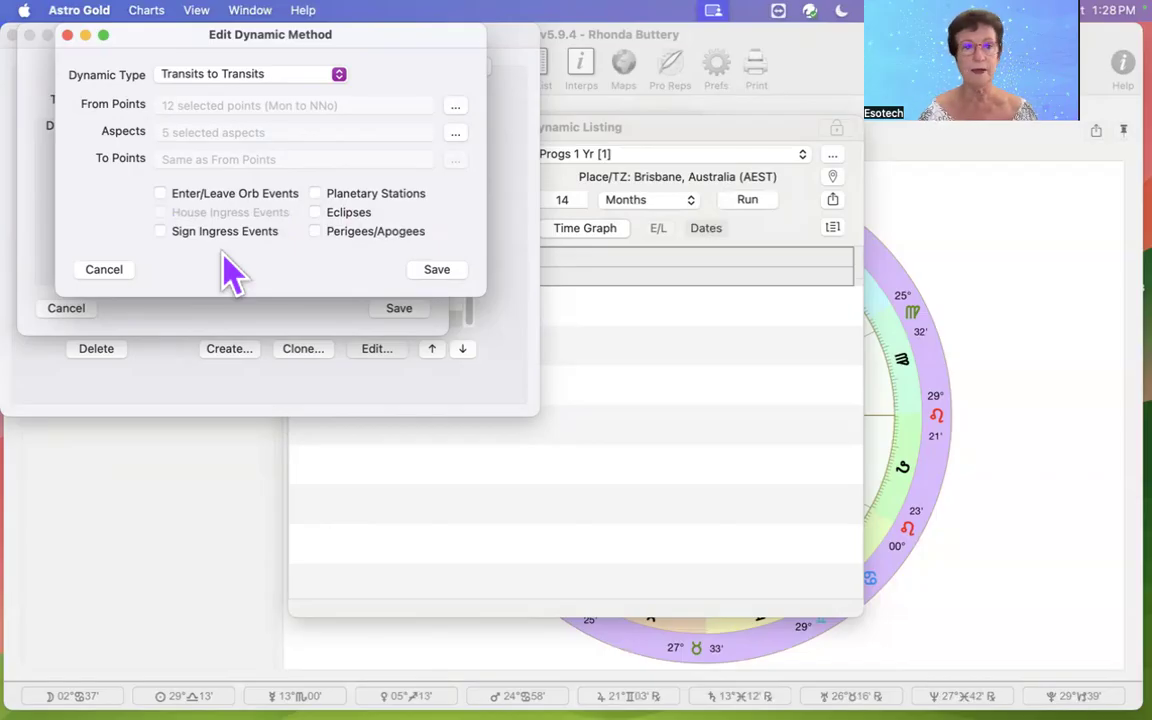
# Save the edited method and the "_Transits to Transits" job, and close the preferences.
pyautogui.click(440, 272)
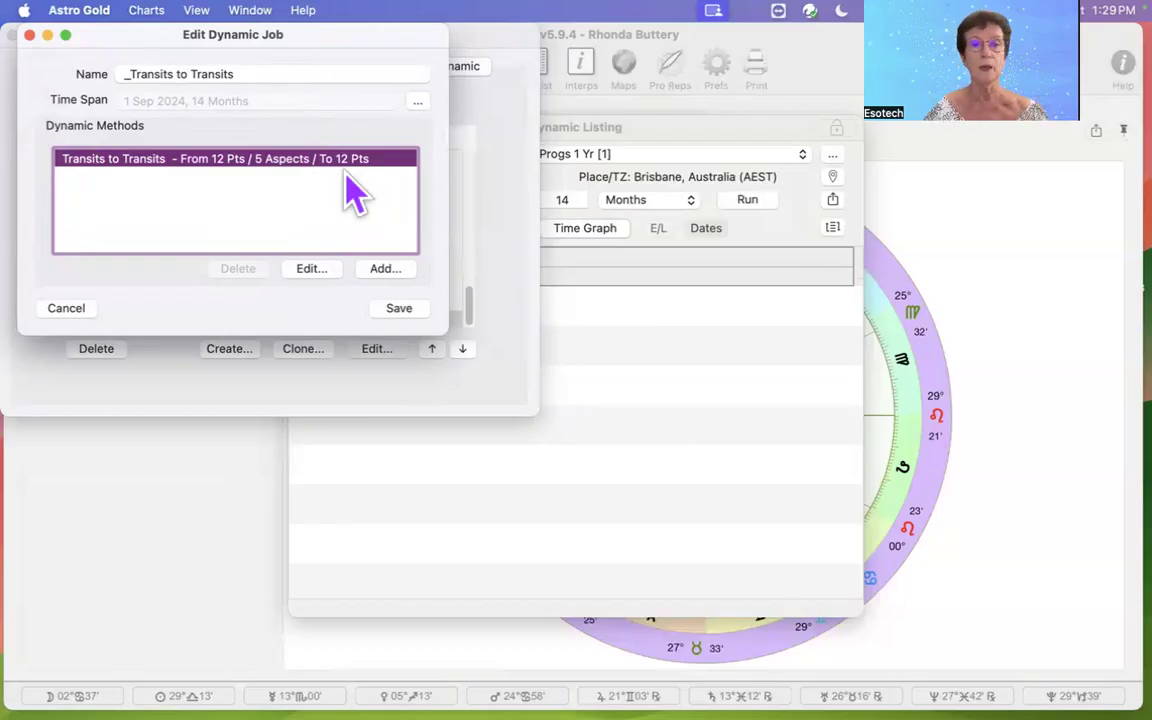
pyautogui.click(399, 309)
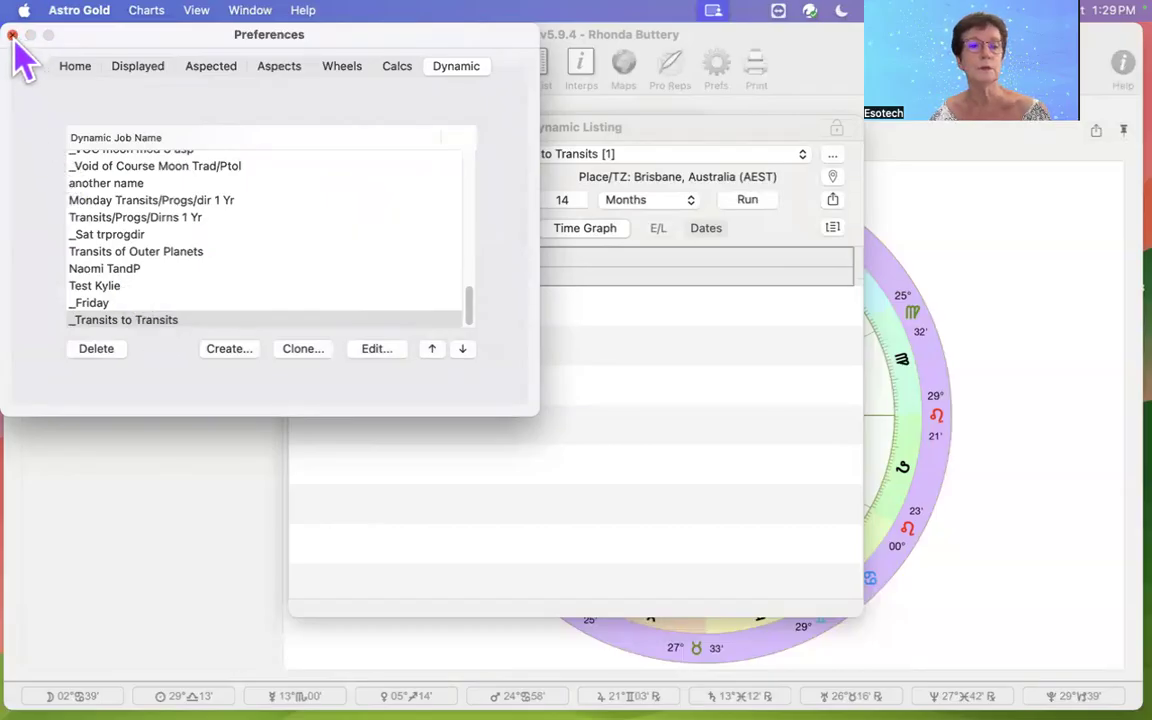
pyautogui.click(191, 319)
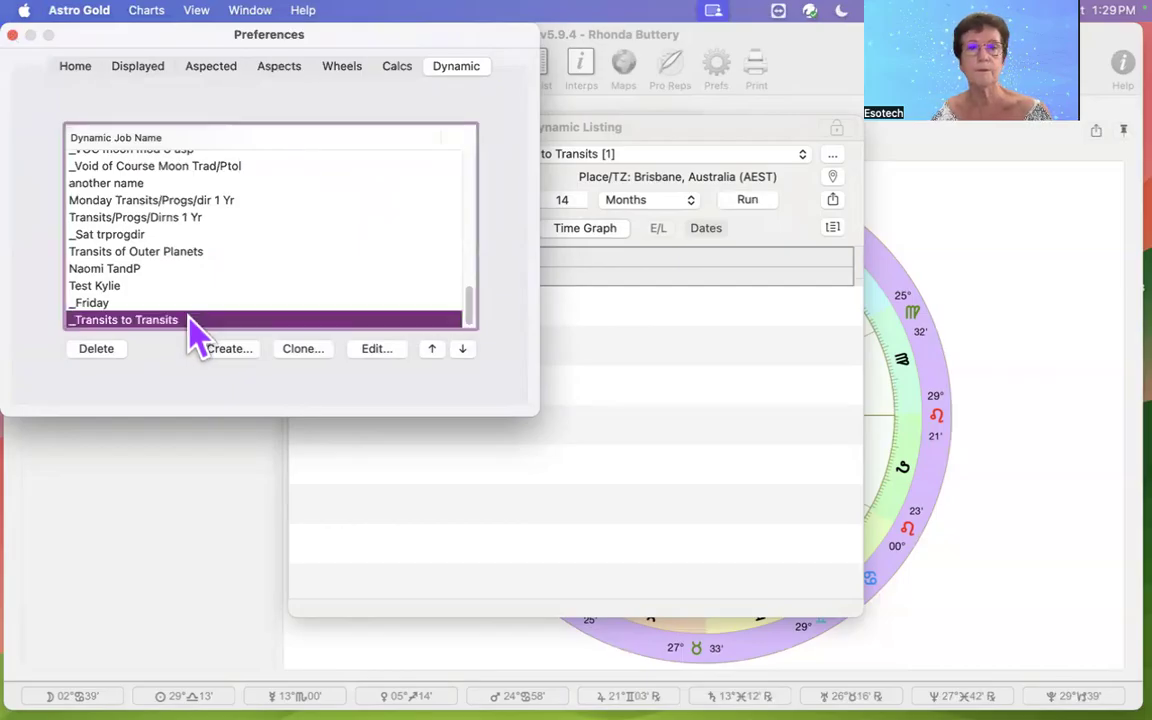
pyautogui.click(12, 34)
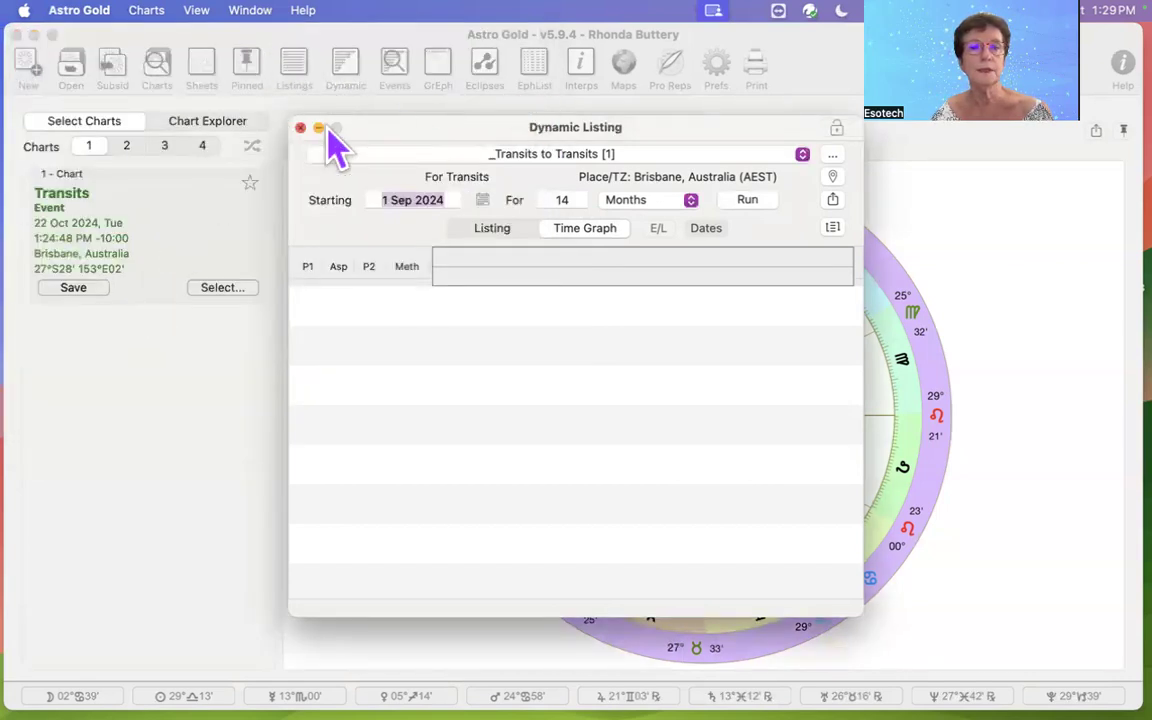
# Reopen the dynamic listing and run the "_Transits to Transits" job in listing form from 1 Sep 2024 for 14 months.
pyautogui.click(300, 128)
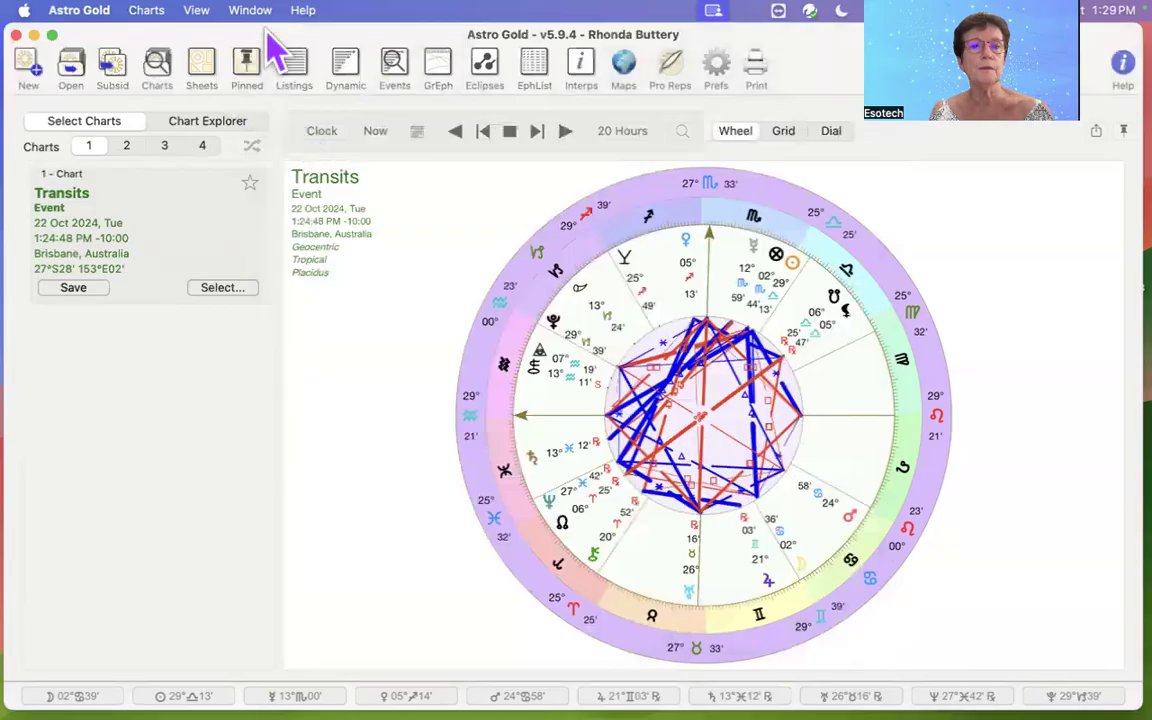
pyautogui.click(345, 70)
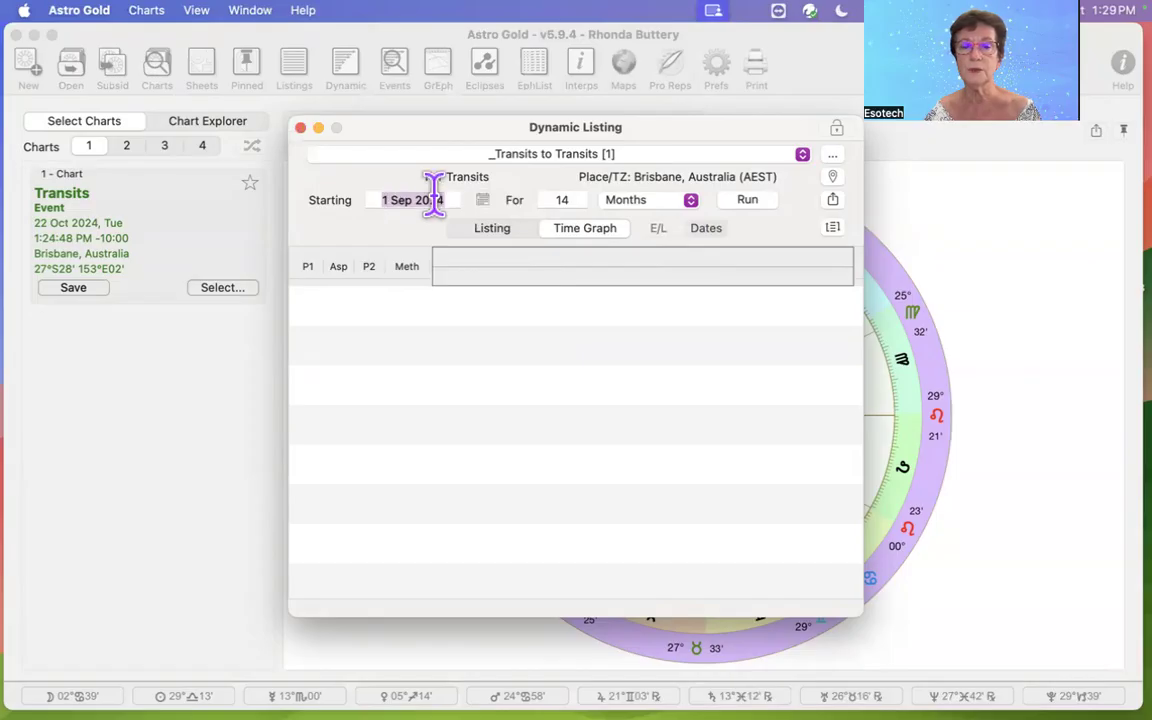
pyautogui.click(483, 202)
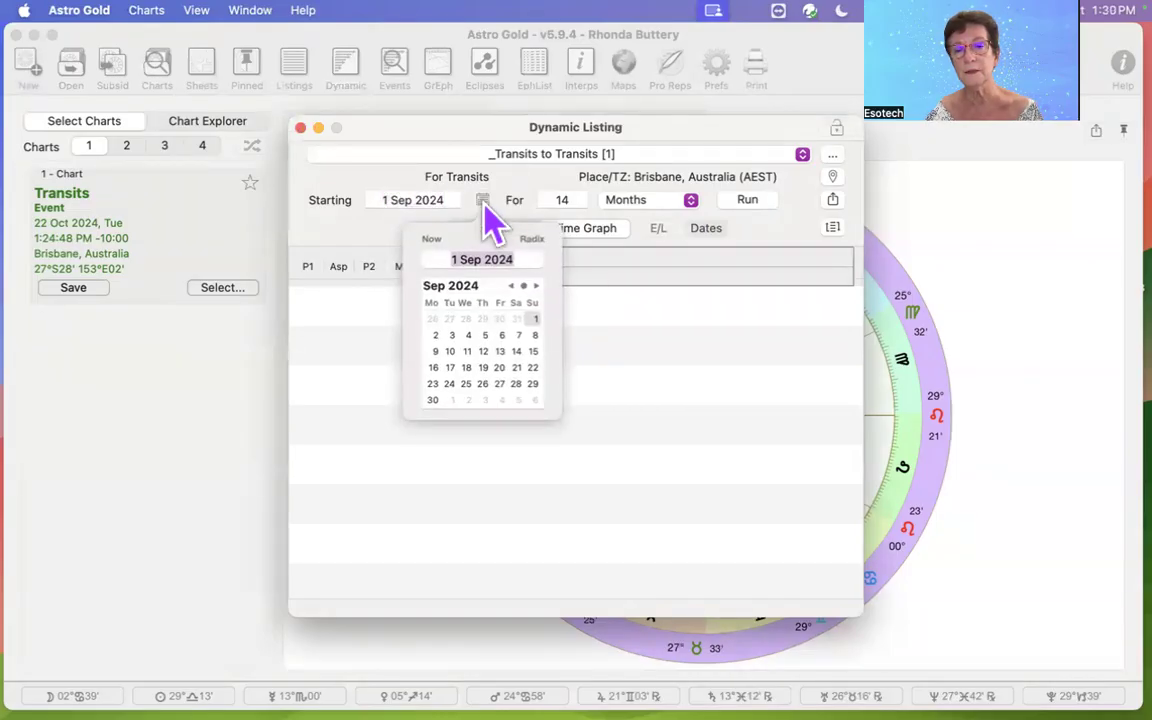
pyautogui.click(413, 200)
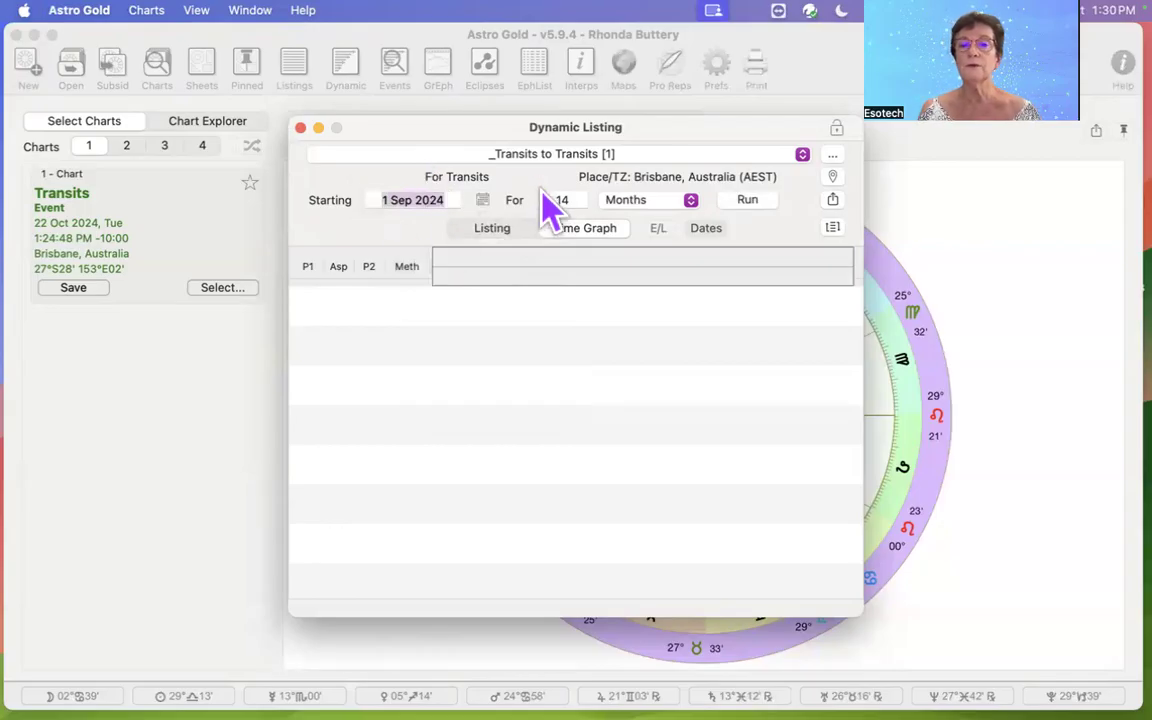
pyautogui.click(489, 231)
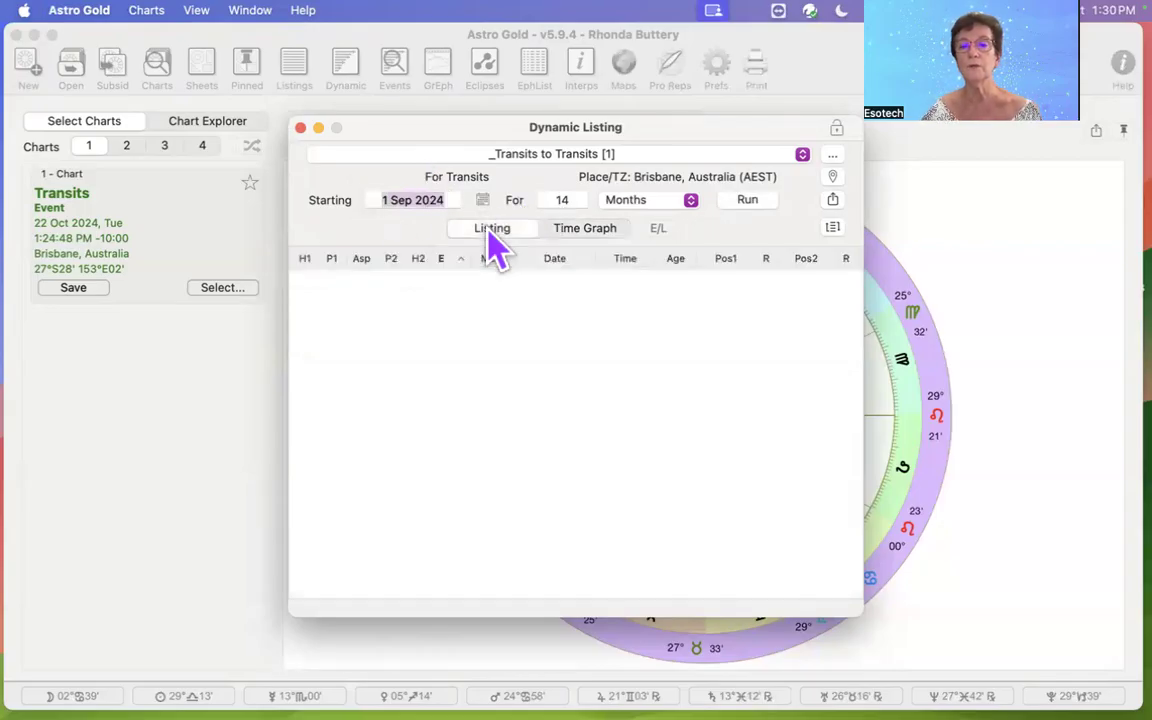
pyautogui.click(745, 202)
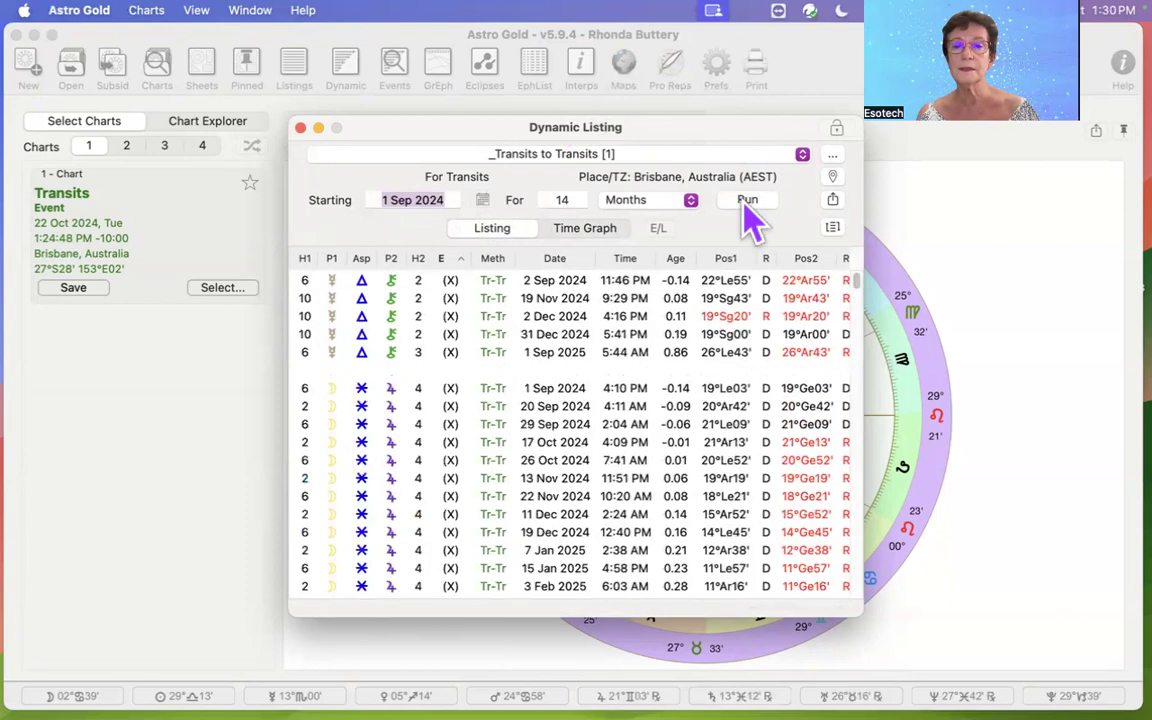
# Enlarge the Dynamic Listing window and sort the events by first point, by second point and finally by ascending date.
pyautogui.moveTo(495, 128); pyautogui.dragTo(334, 44)
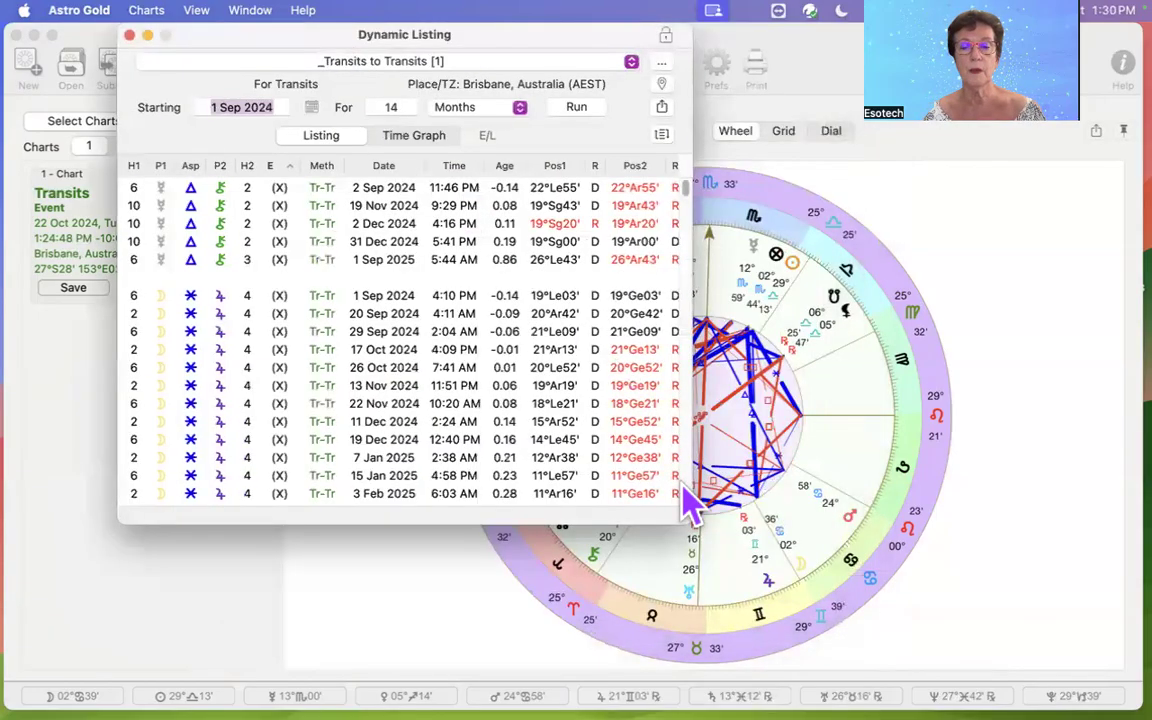
pyautogui.moveTo(682, 520); pyautogui.dragTo(900, 645)
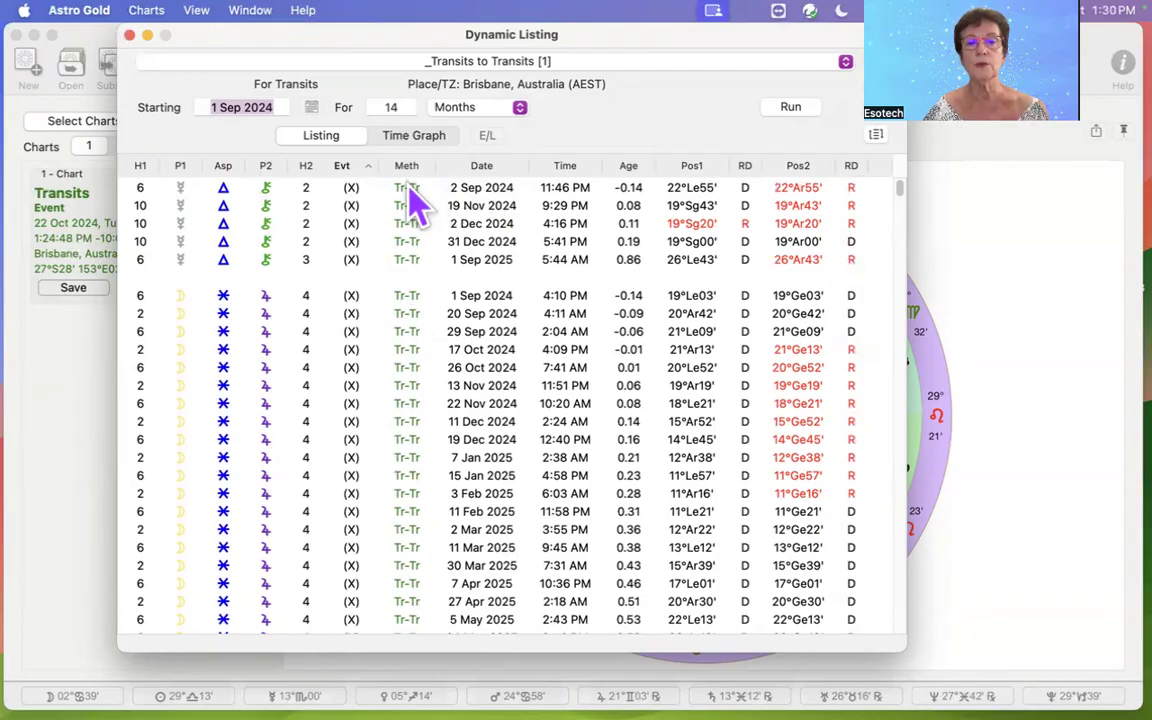
pyautogui.click(495, 168)
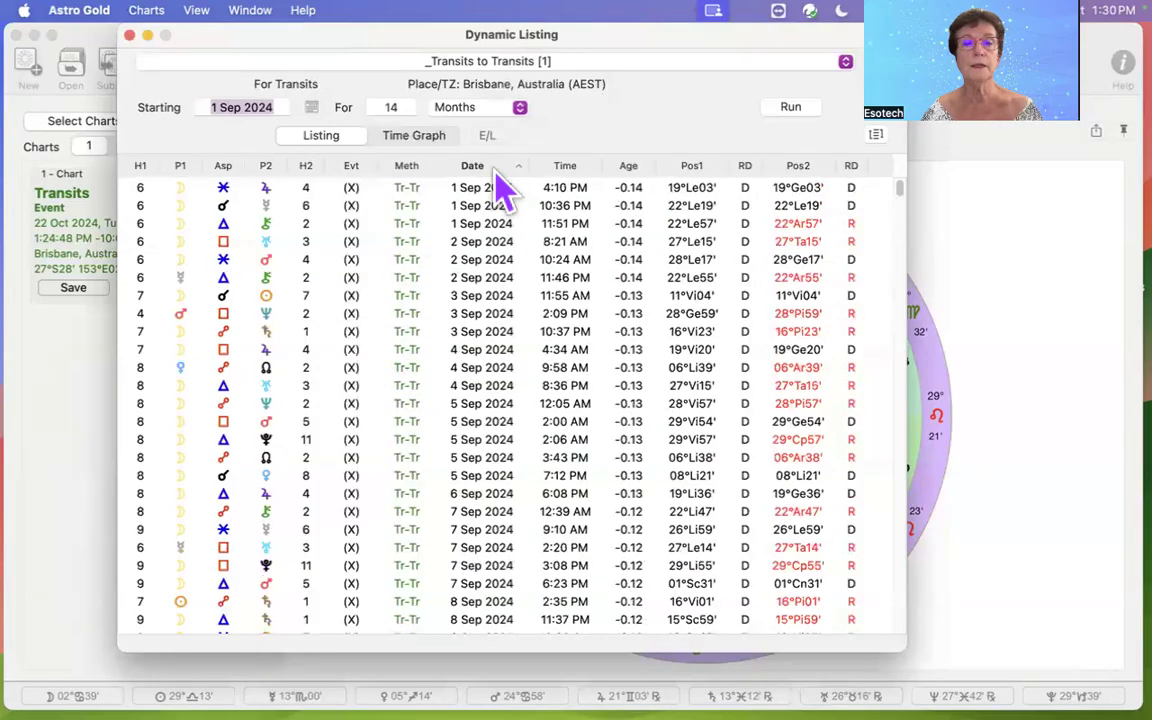
pyautogui.click(176, 166)
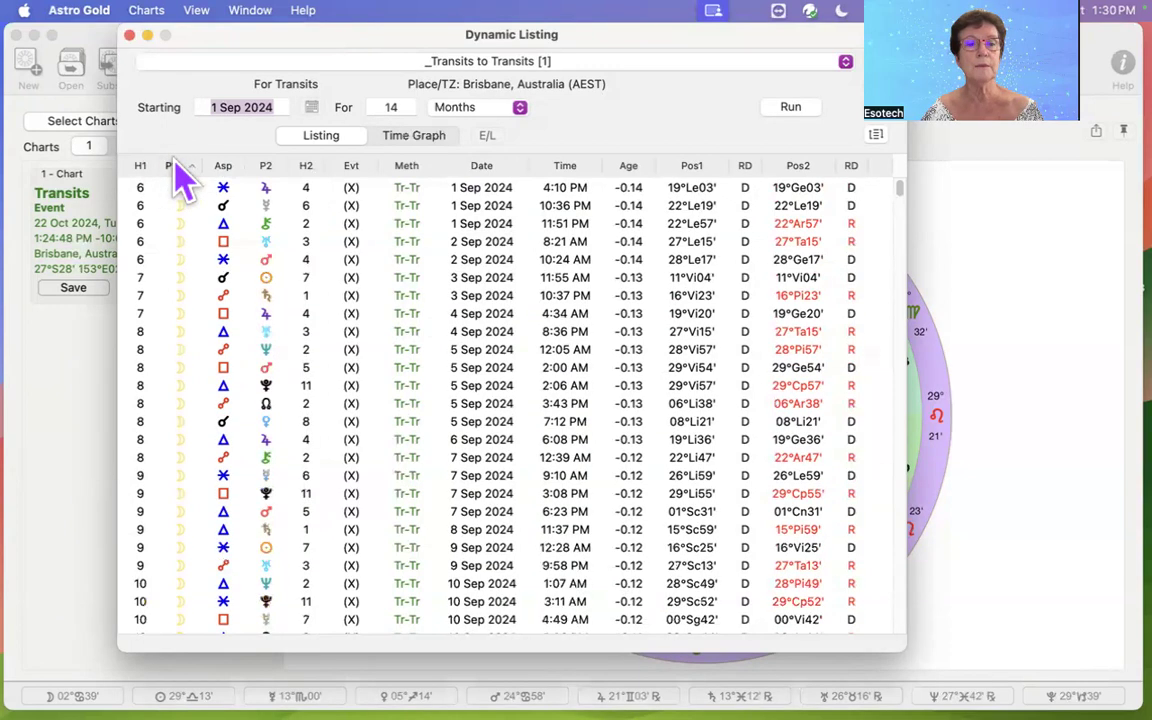
pyautogui.click(265, 167)
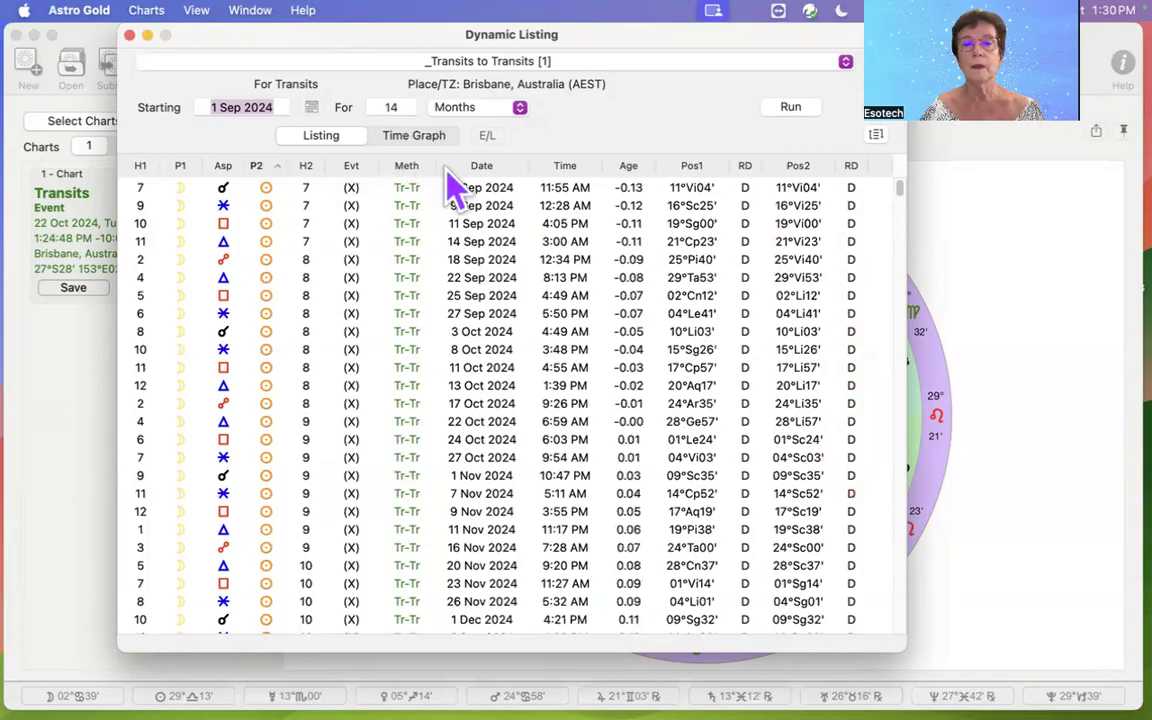
pyautogui.click(483, 168)
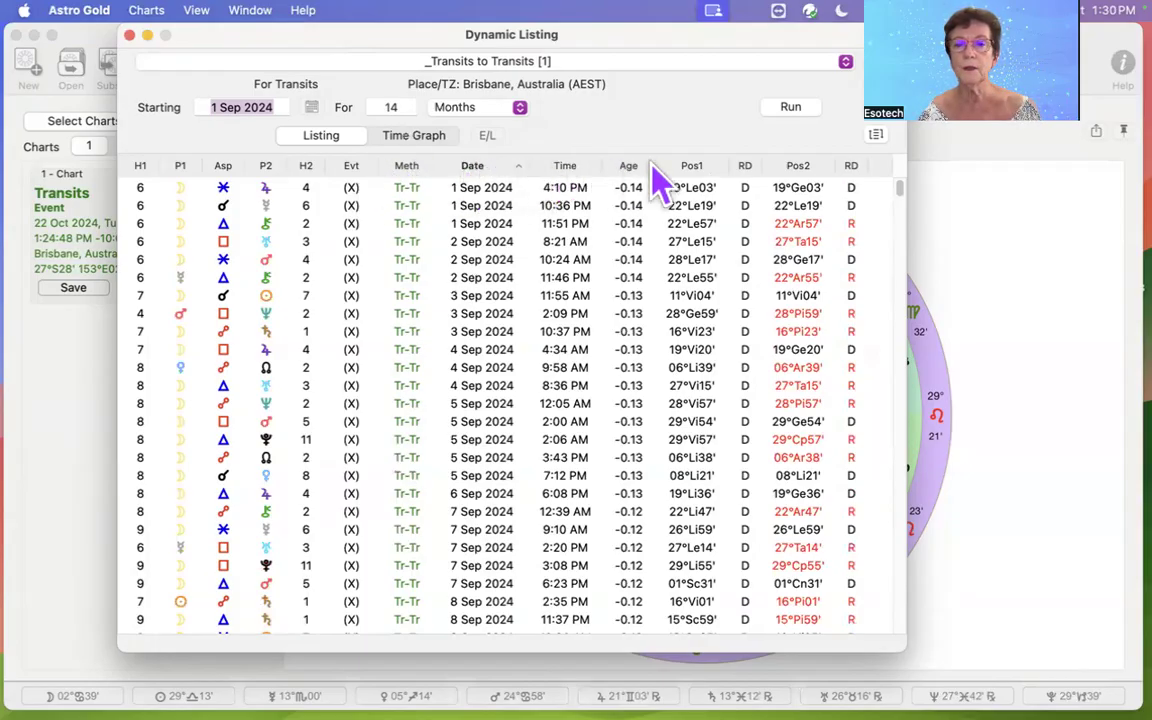
pyautogui.click(876, 136)
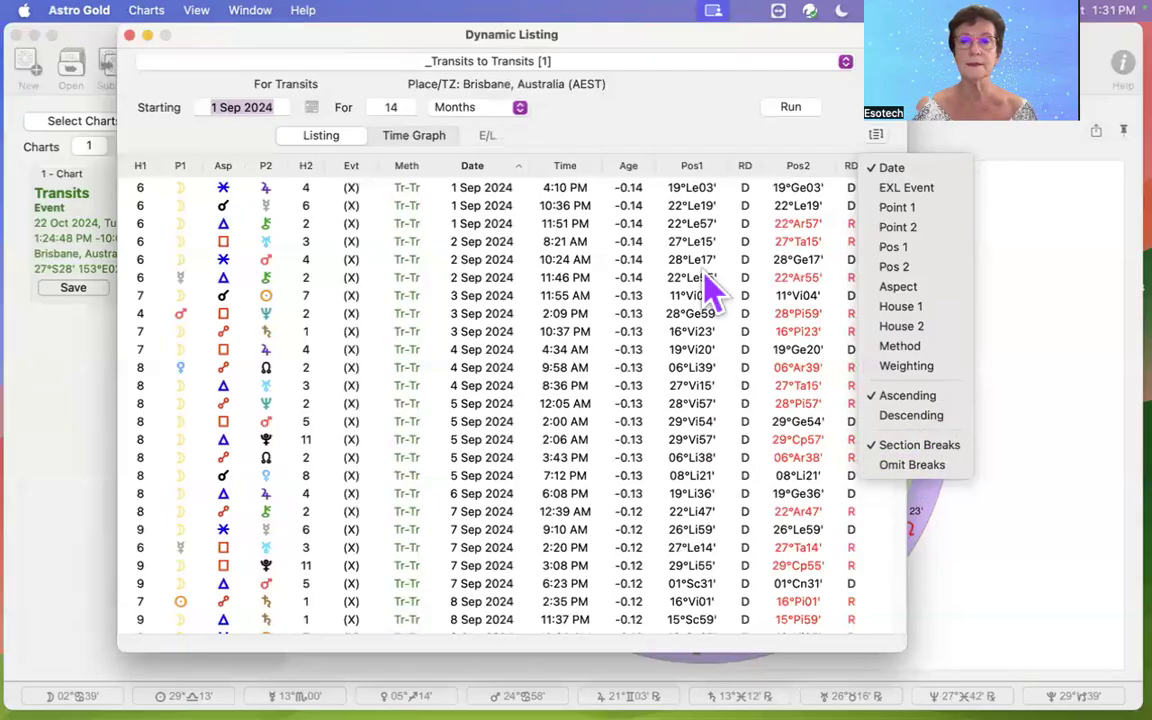
pyautogui.click(672, 120)
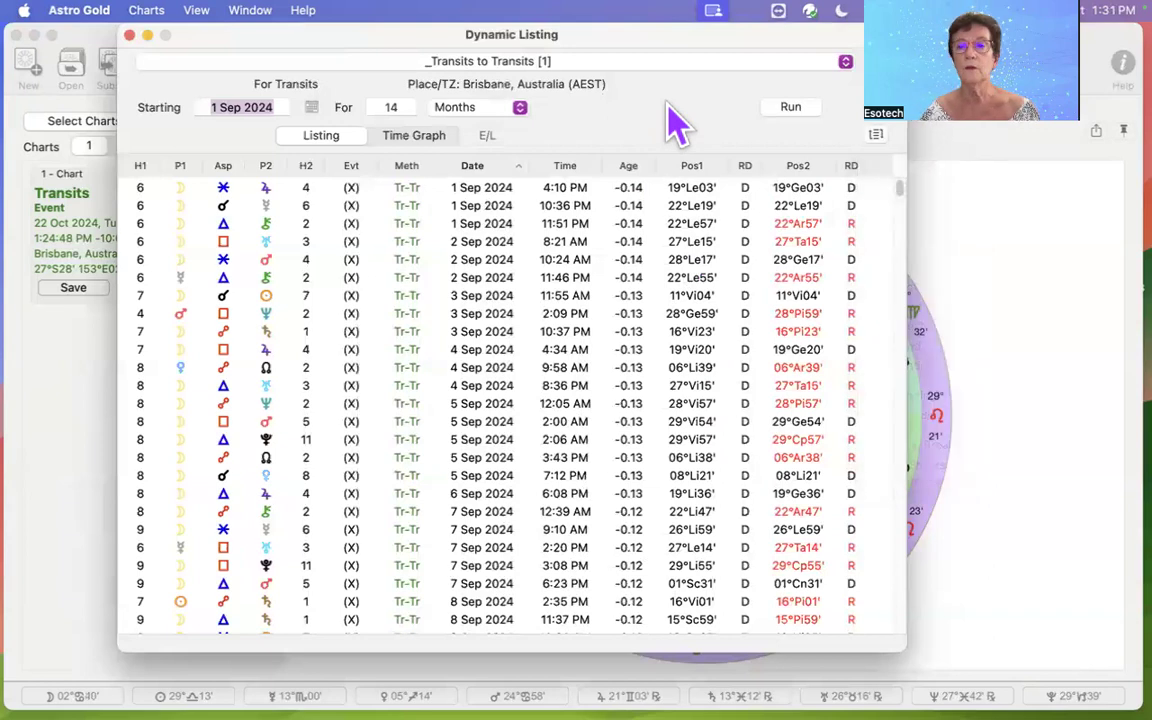
# Display the results as a time graph and examine the transits beginning in October and November 2024.
pyautogui.click(432, 148)
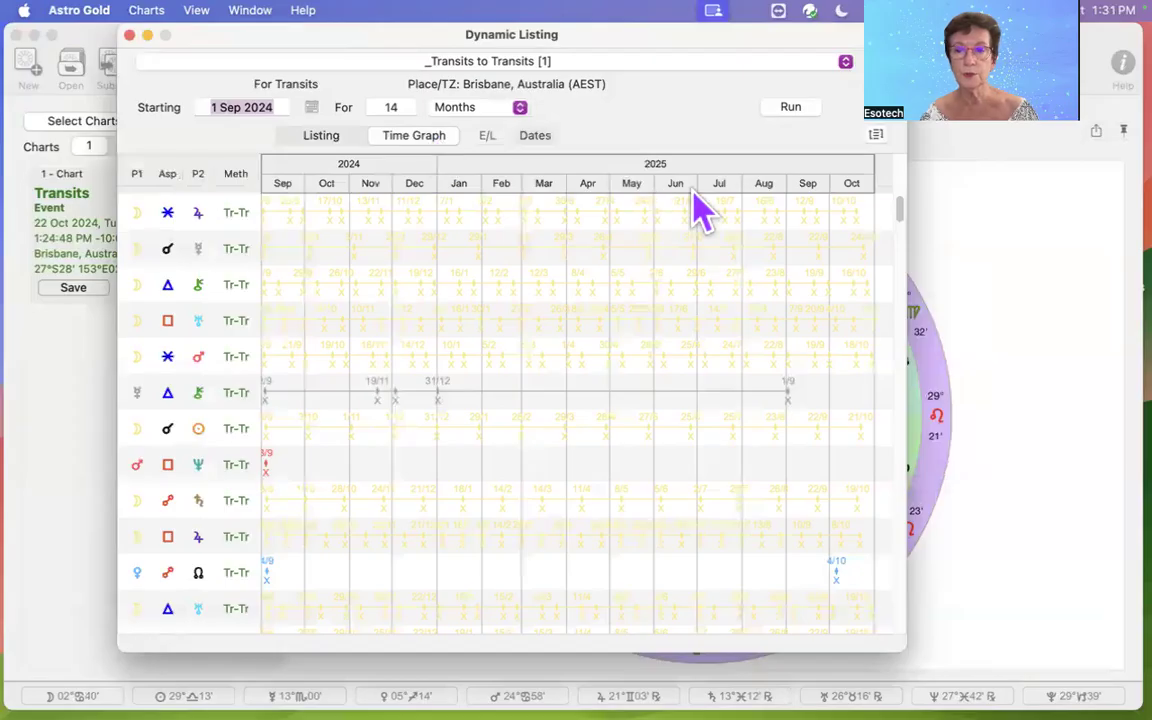
pyautogui.moveTo(903, 211); pyautogui.dragTo(923, 312)
pyautogui.moveTo(930, 347); pyautogui.dragTo(931, 381)
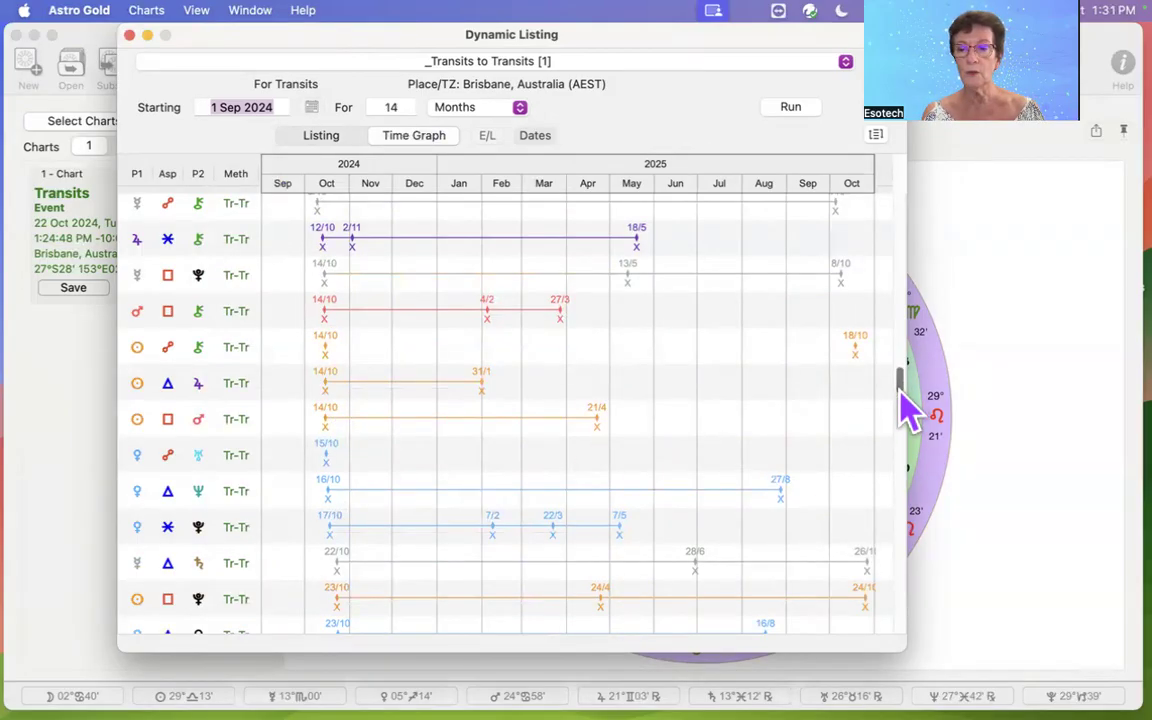
pyautogui.scroll(-10, 903, 400)
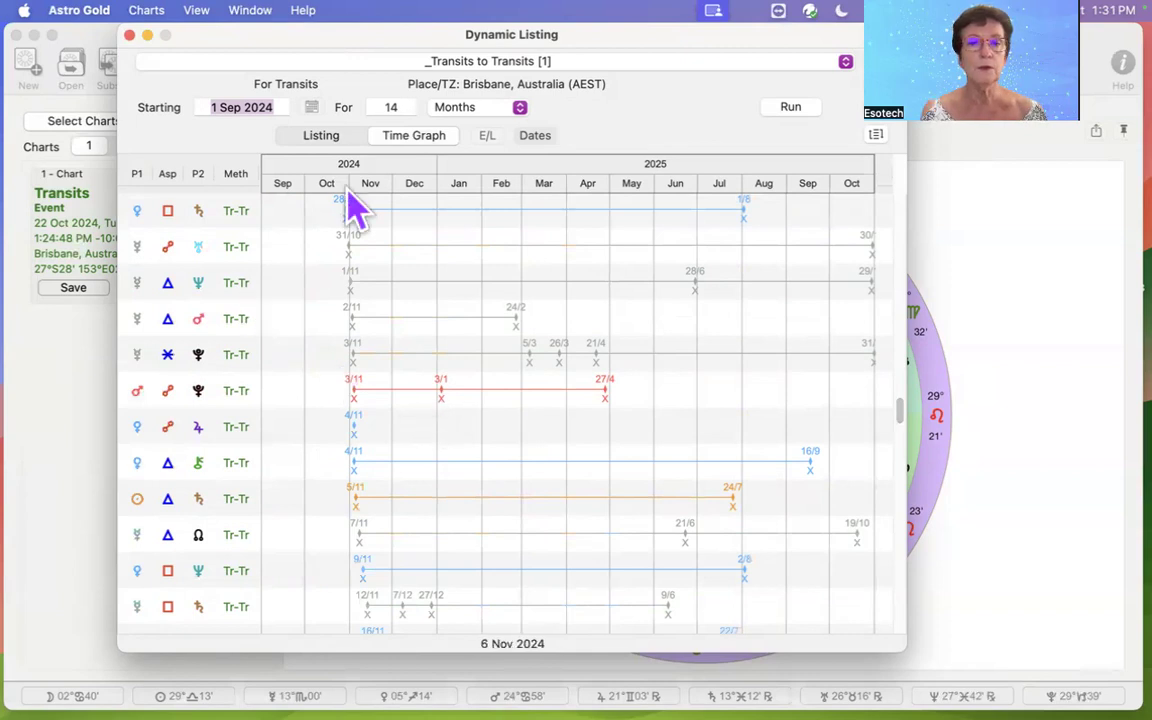
# Turn on enter/leave orb events and hide the dates in the time graph, and return to the listing view.
pyautogui.click(495, 141)
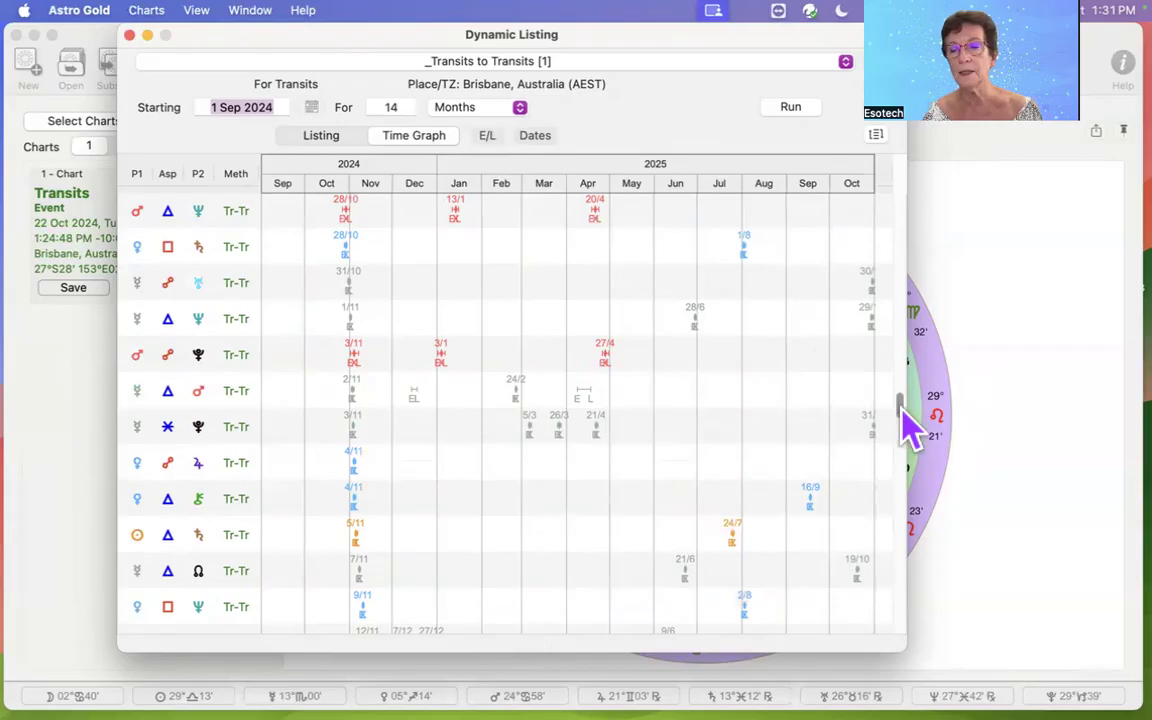
pyautogui.moveTo(902, 406); pyautogui.dragTo(908, 478)
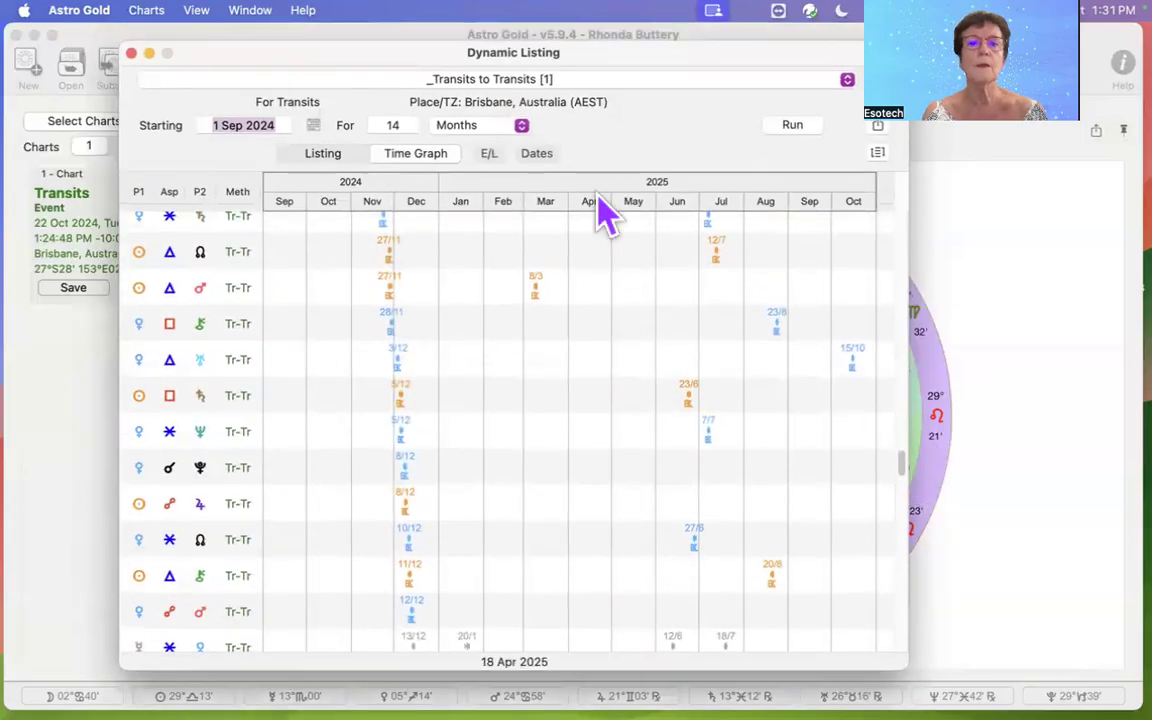
pyautogui.click(546, 162)
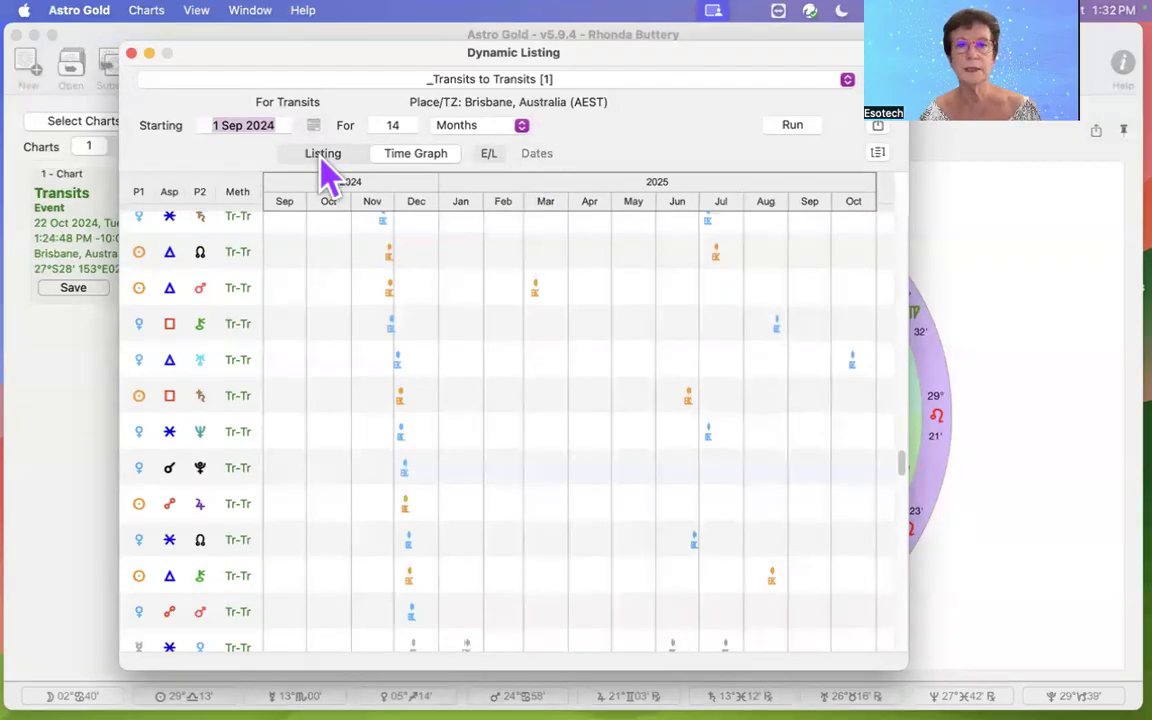
pyautogui.moveTo(609, 57); pyautogui.dragTo(513, 56)
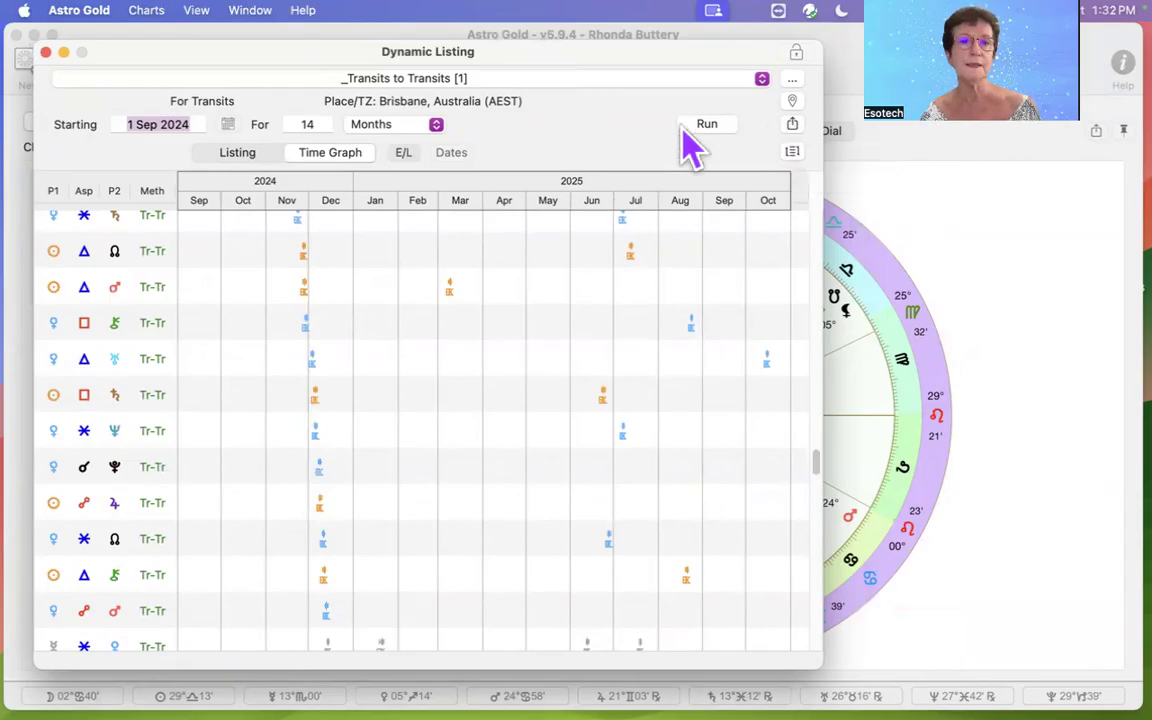
pyautogui.click(240, 153)
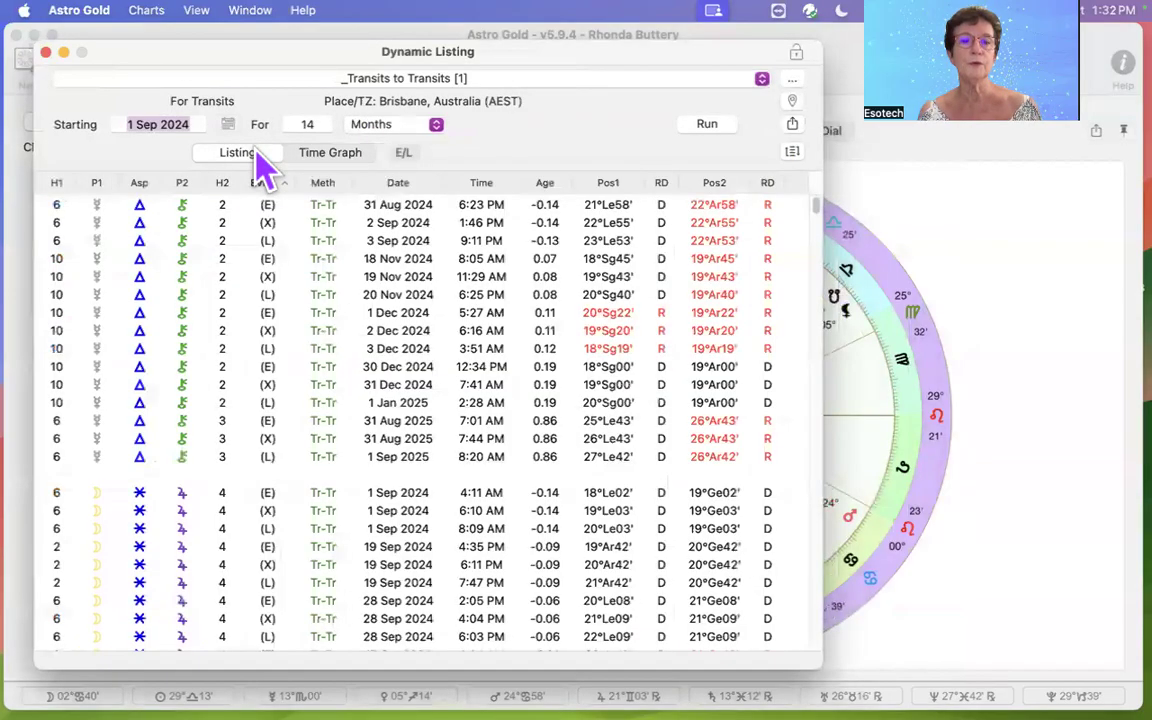